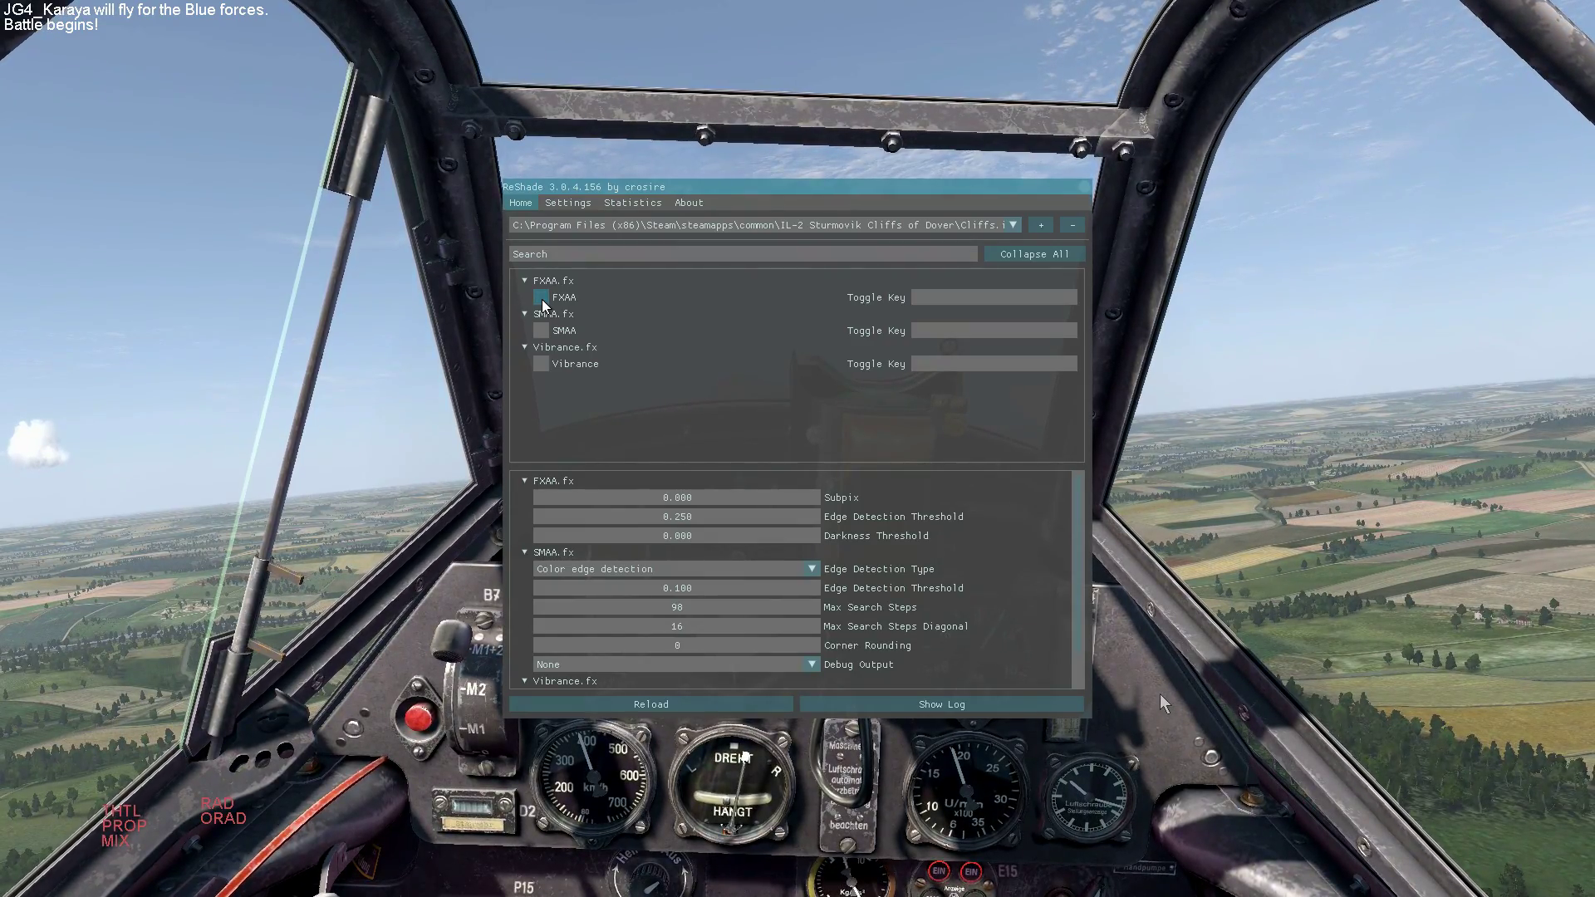
Toggle FXAA off and back on so it stays enabled, and leave SMAA unticked.
click(543, 299)
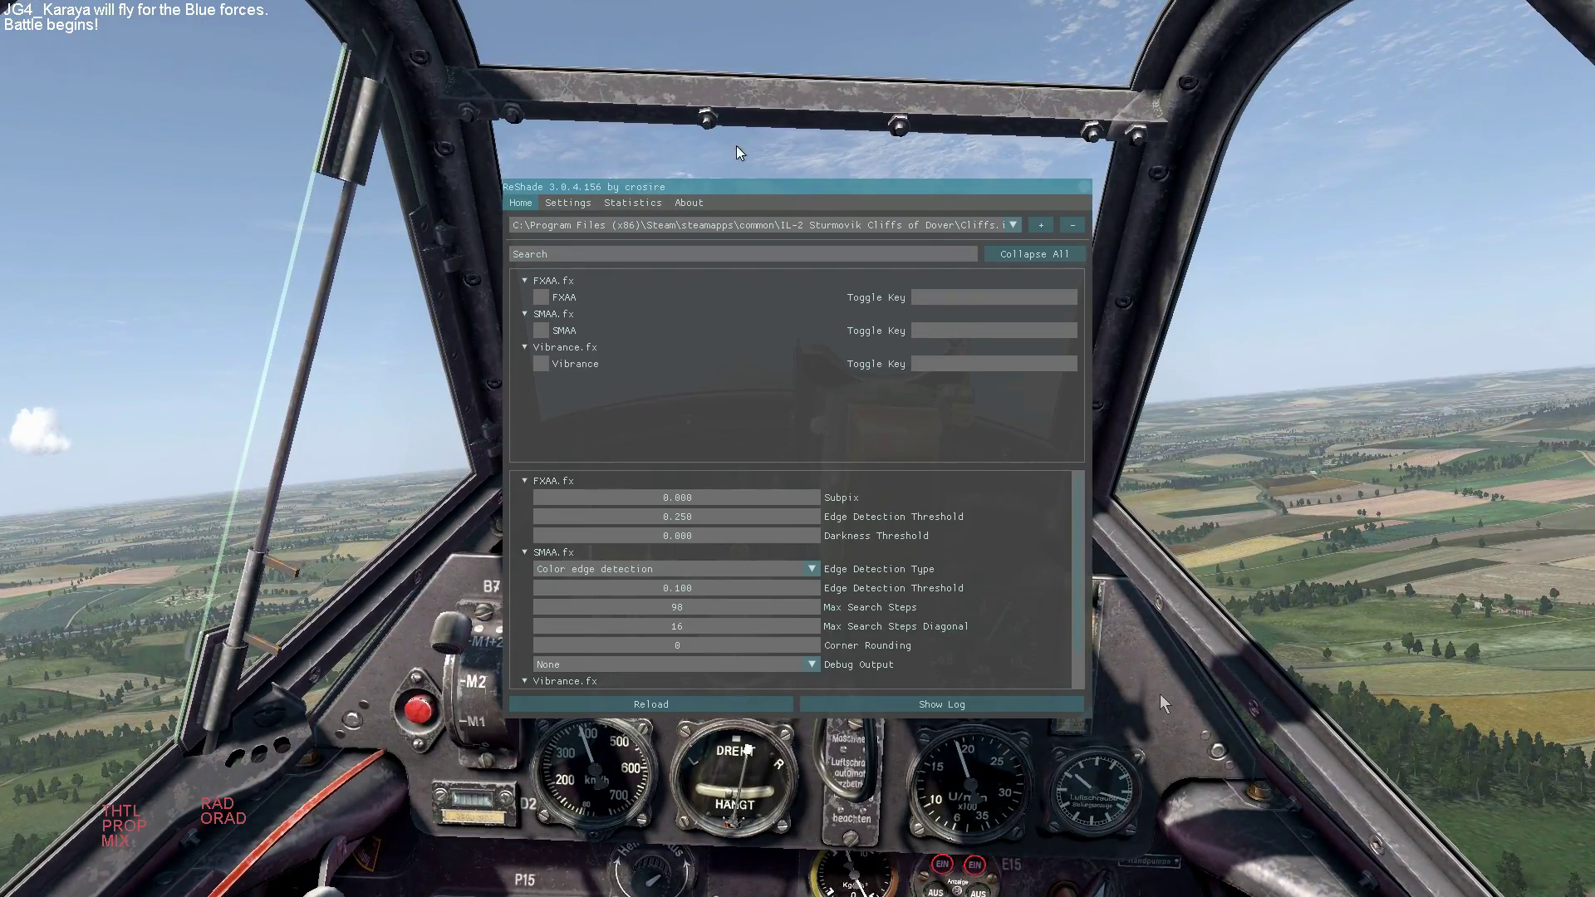
click(543, 299)
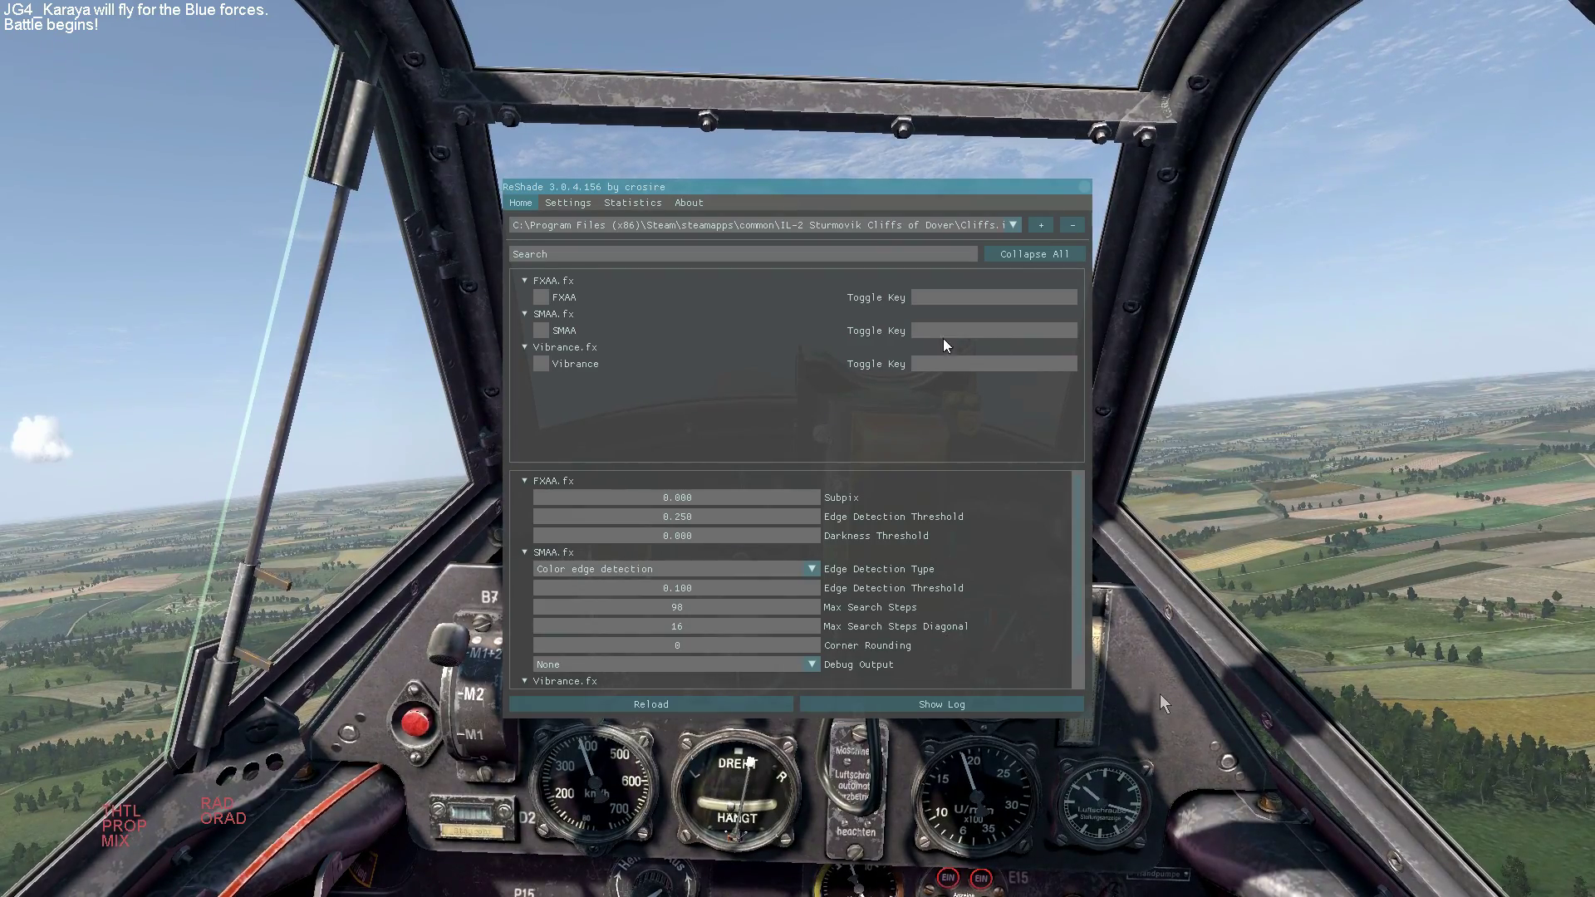
click(542, 298)
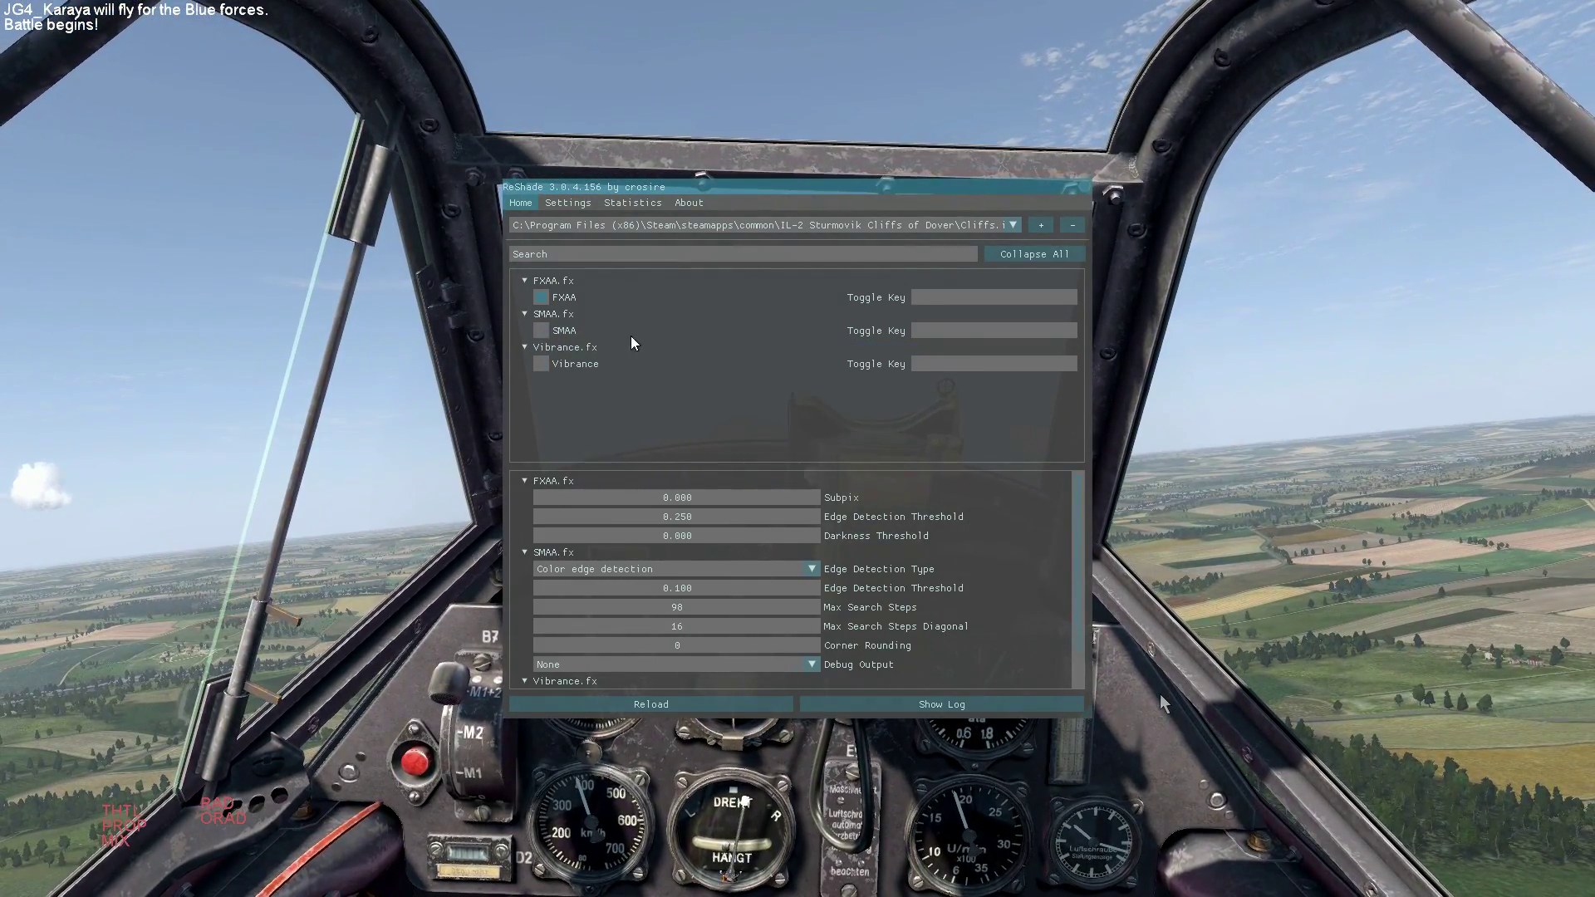
click(541, 331)
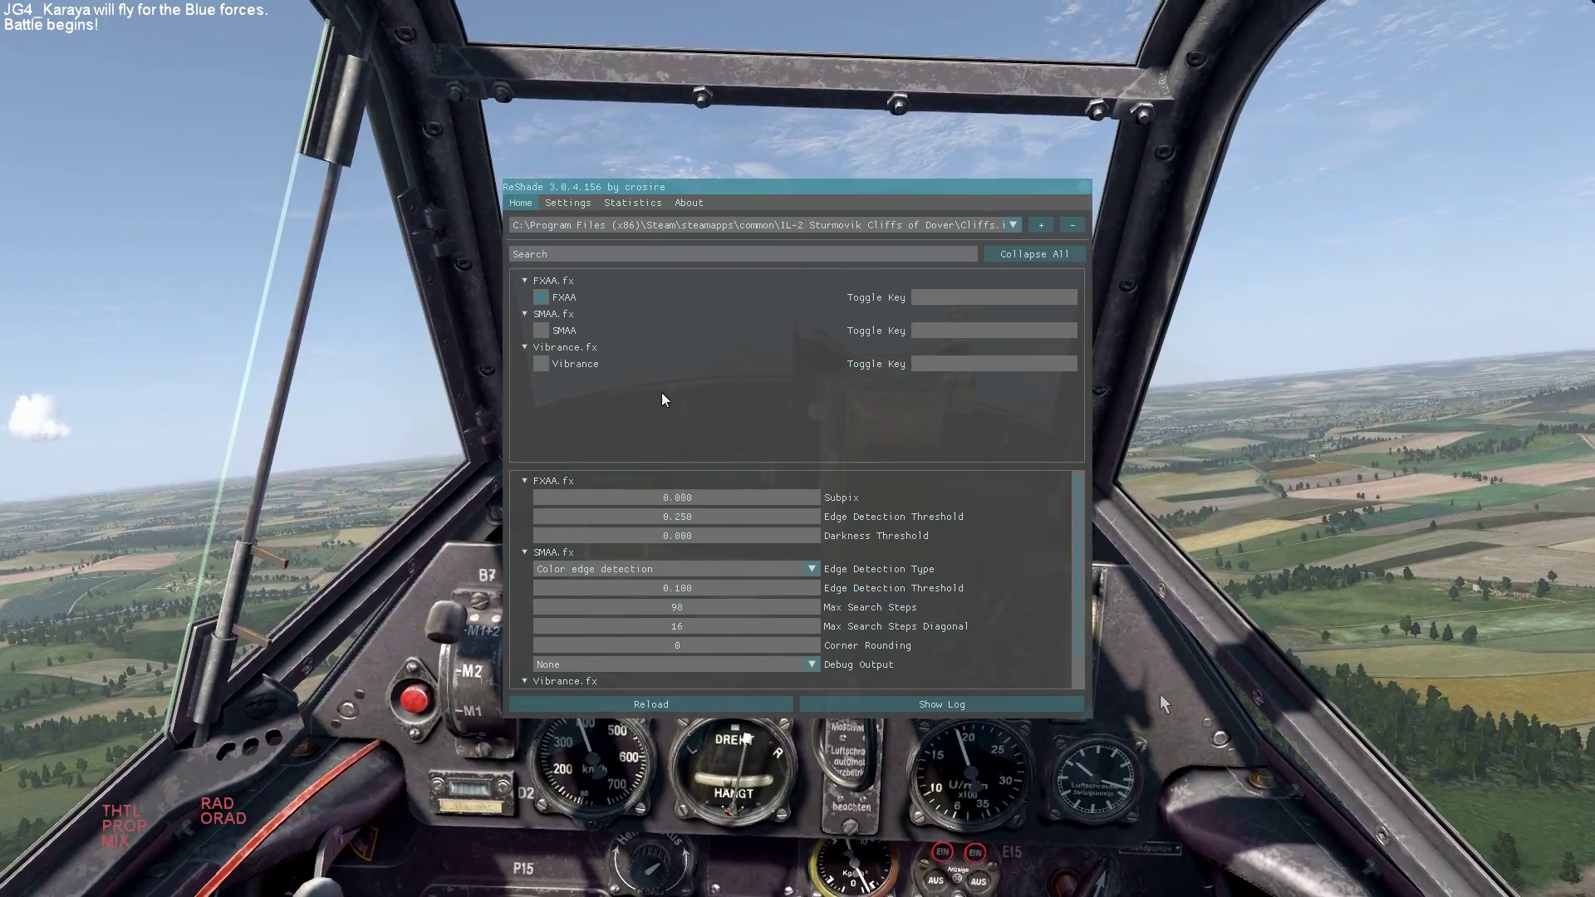
Enable the Vibrance effect and adjust its strength slider until it reads 1.000.
click(540, 365)
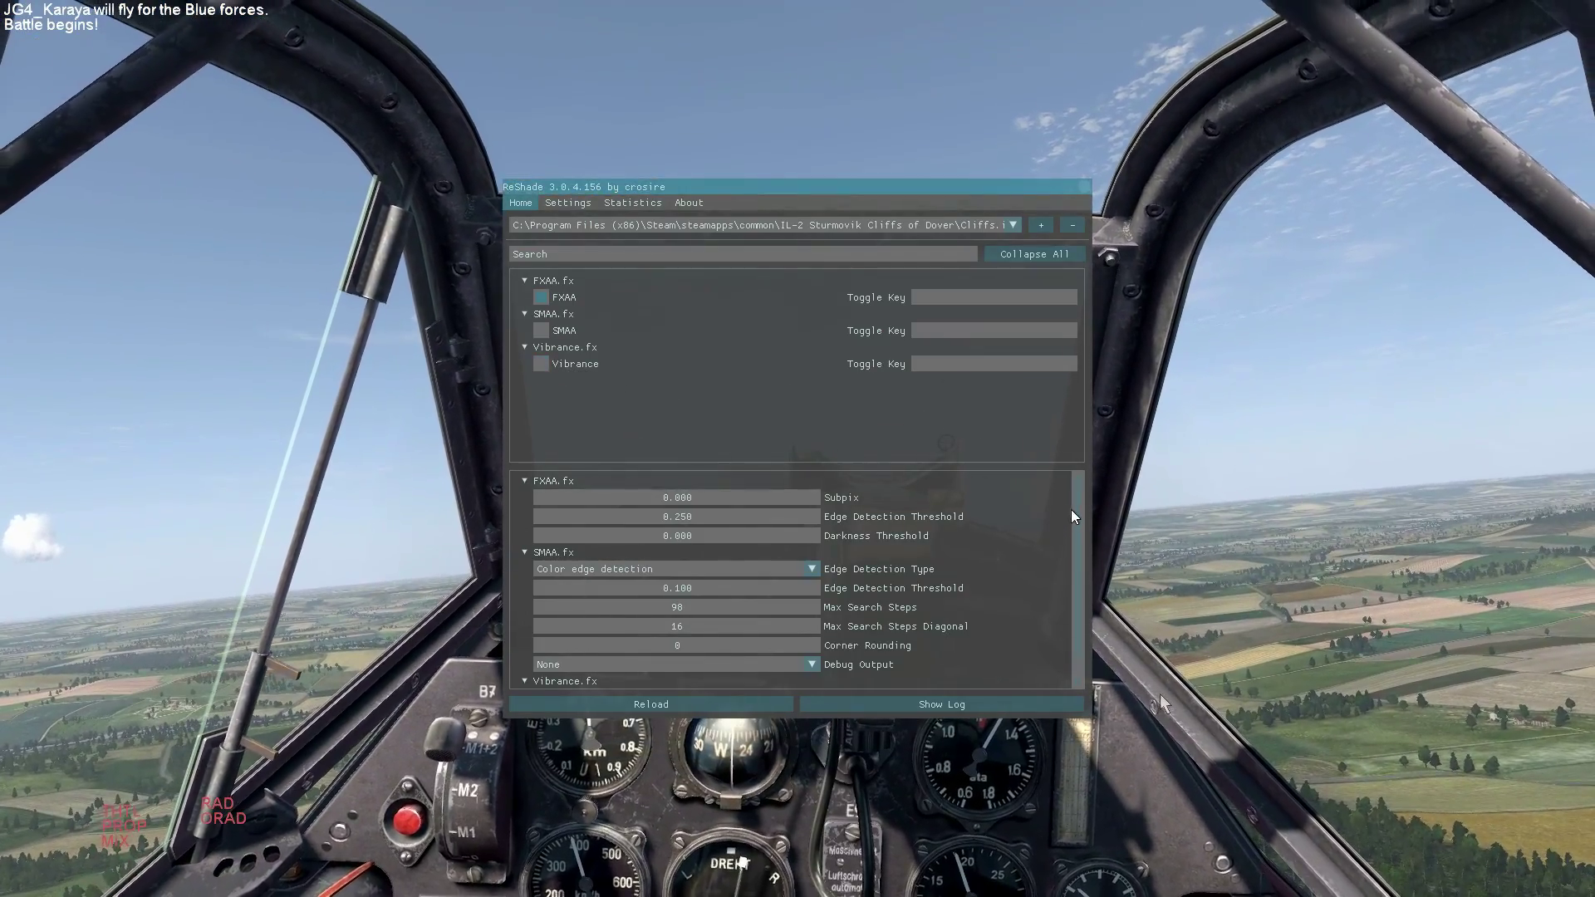
drag(1078, 510, 1050, 566)
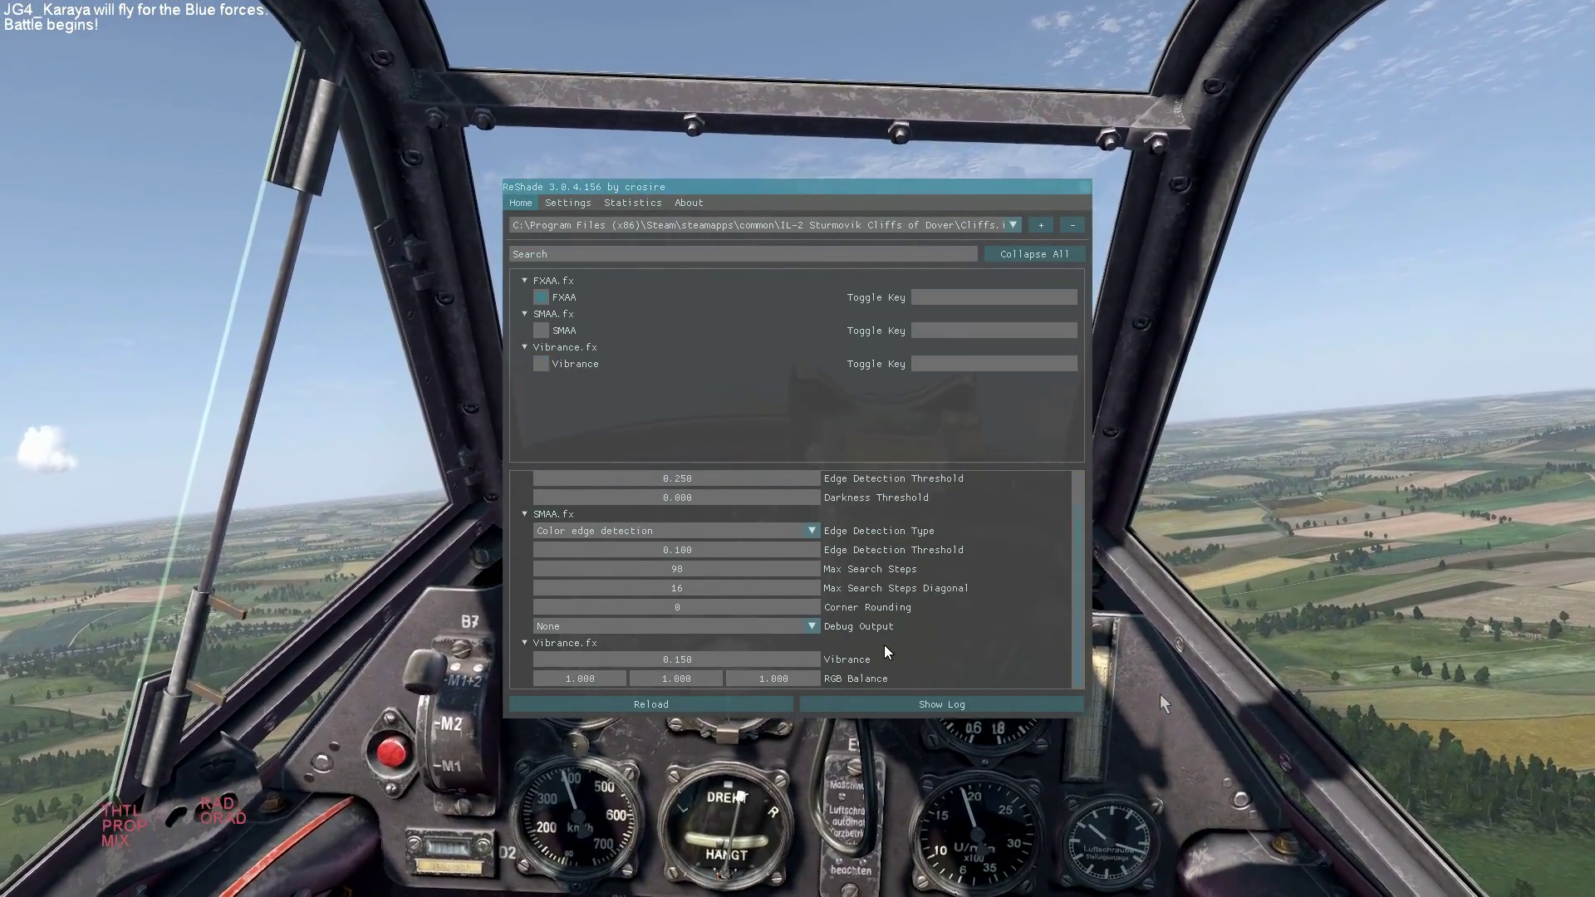
mouse_move(786, 665)
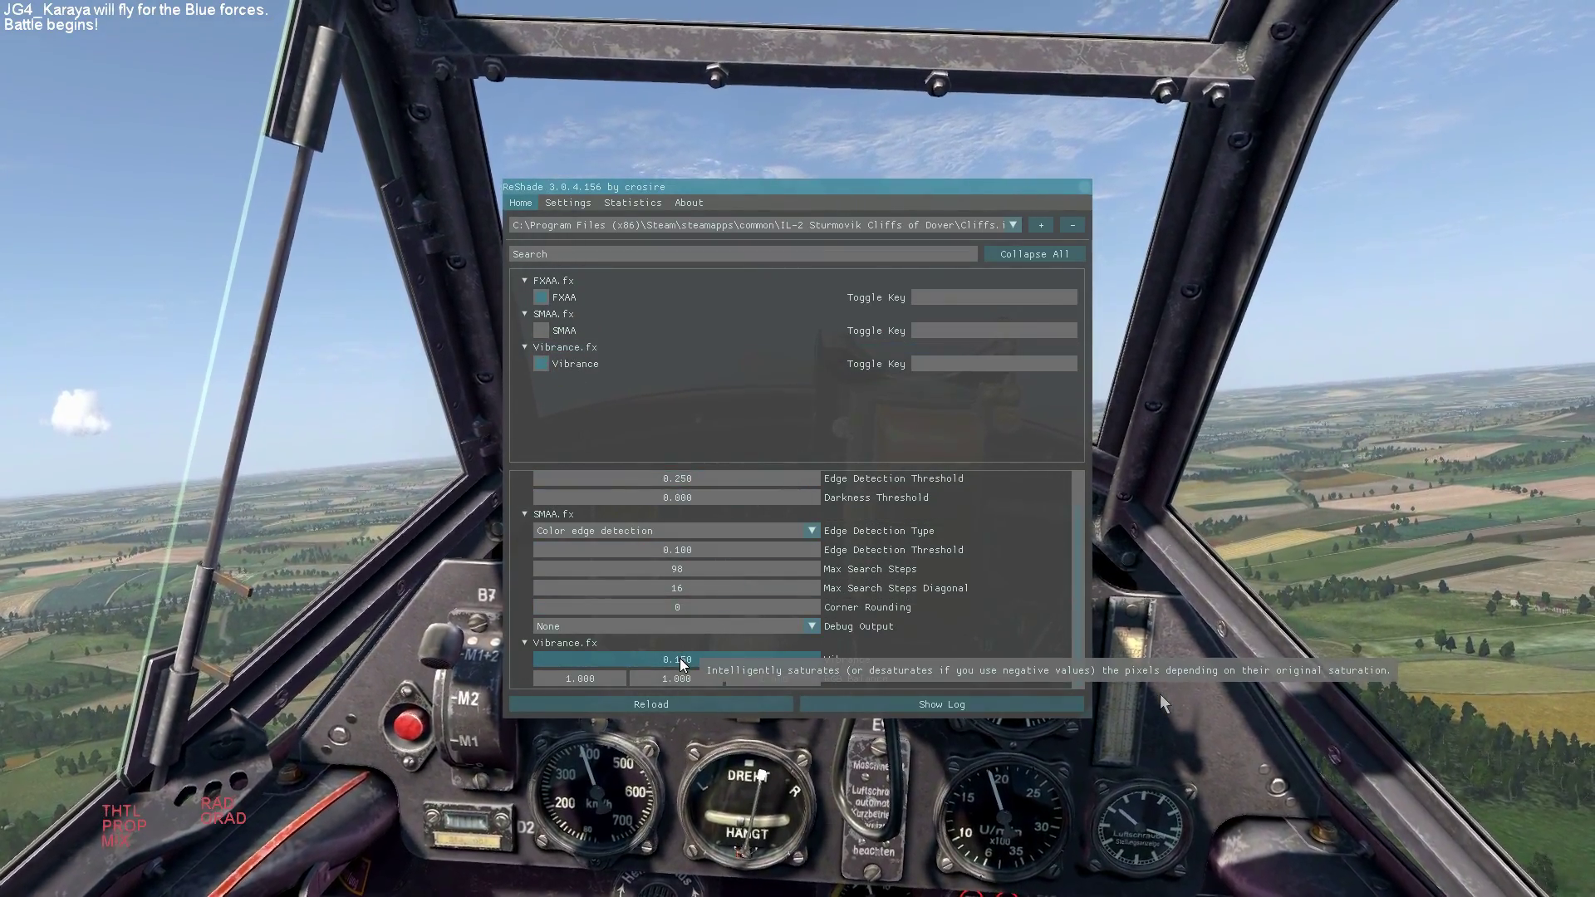
drag(681, 661, 721, 663)
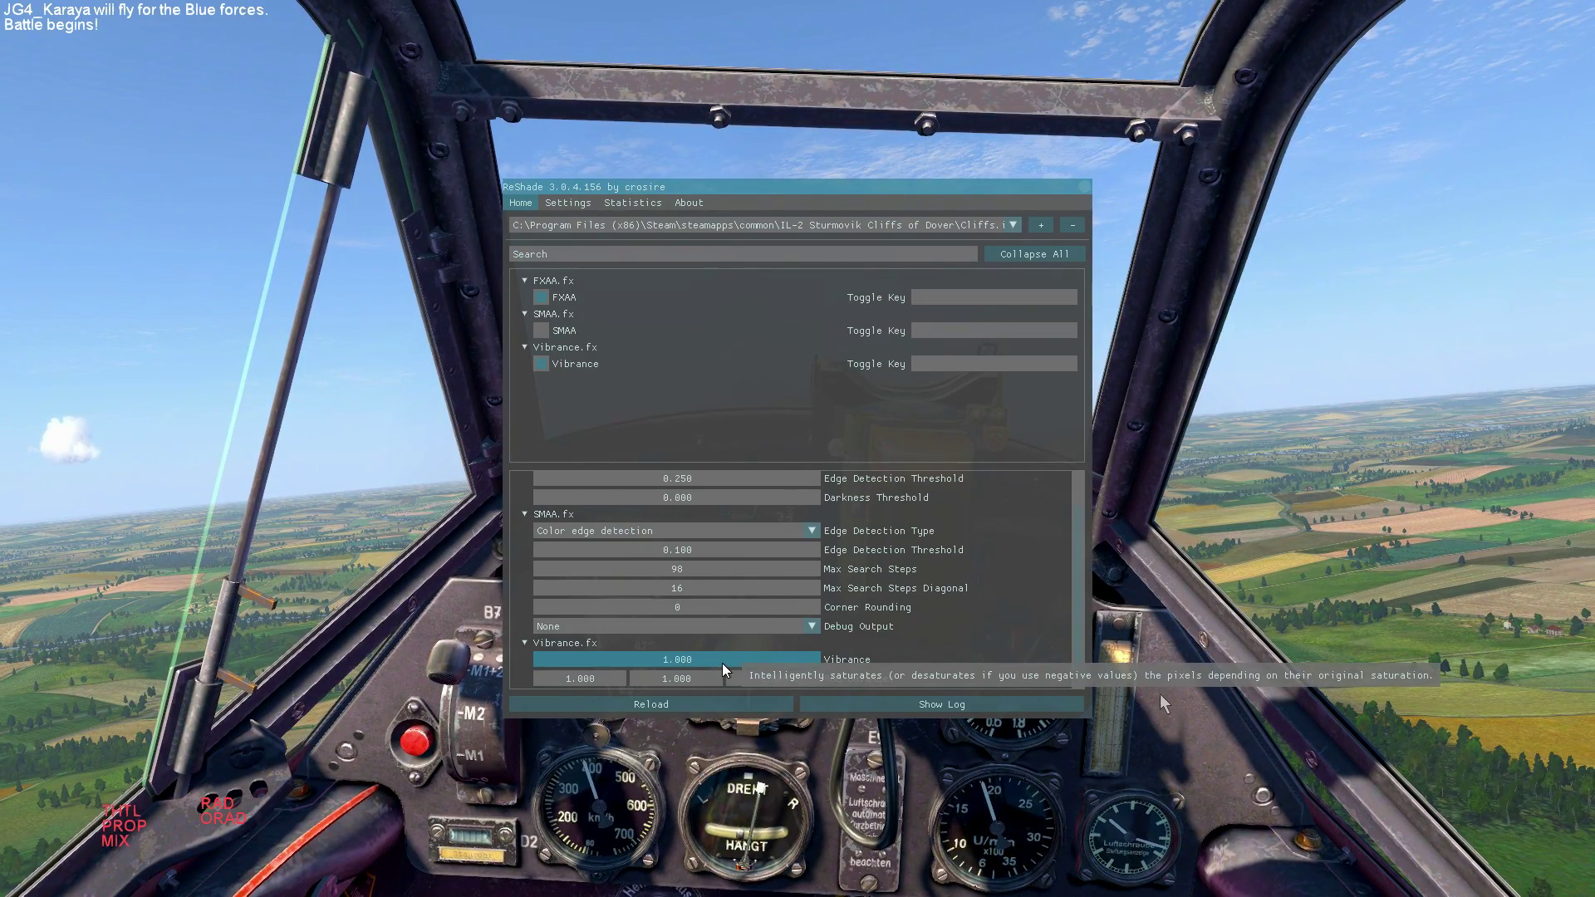
drag(721, 665, 681, 665)
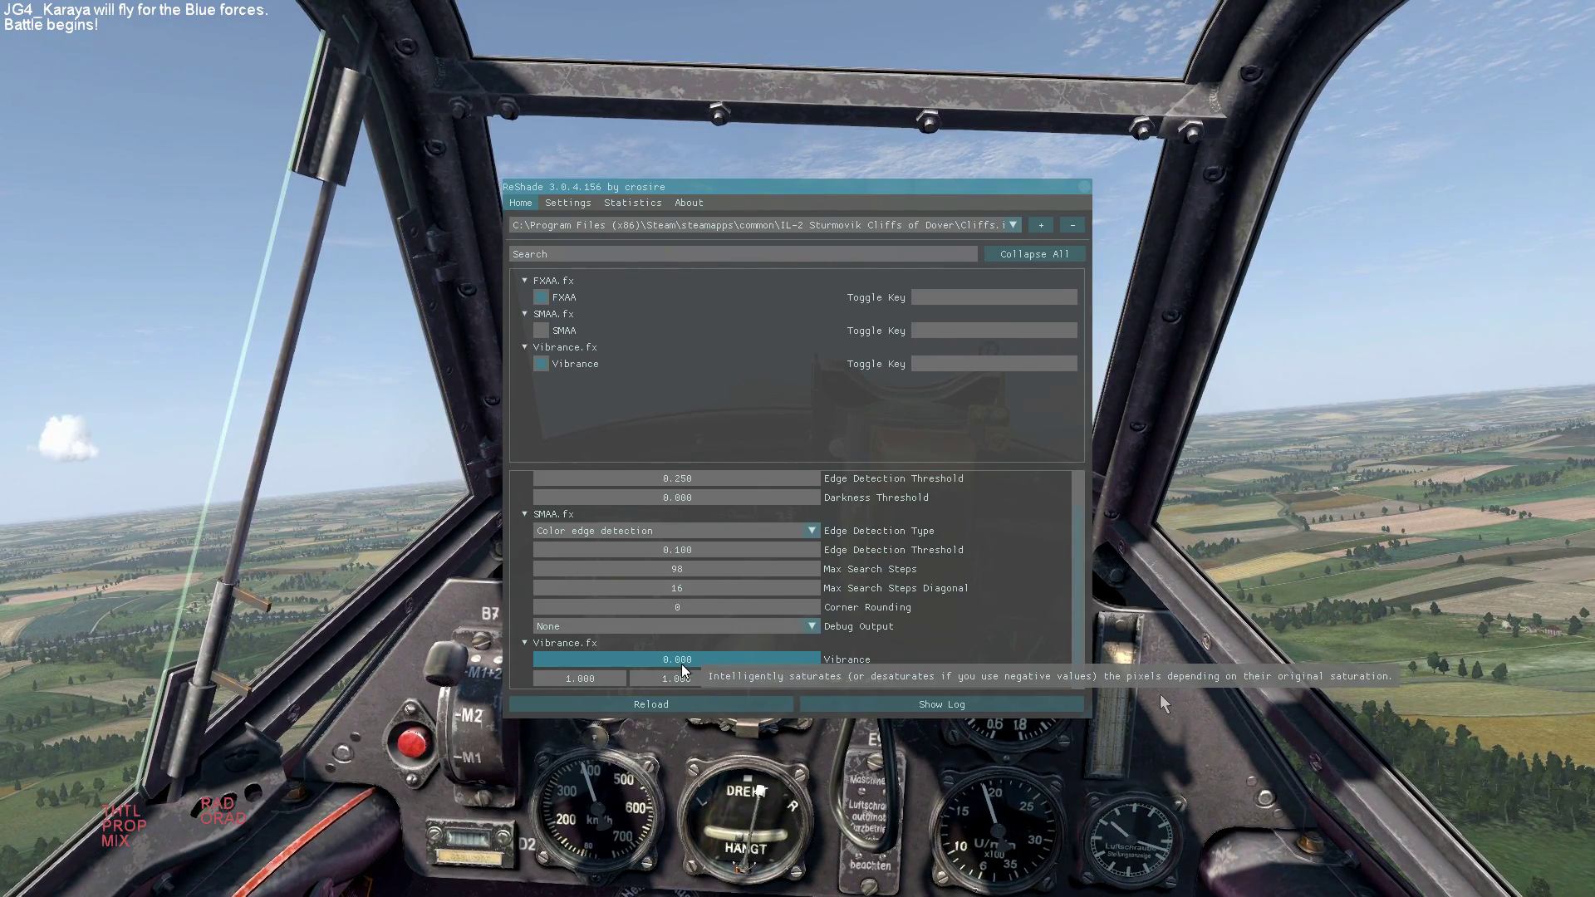
drag(680, 665, 741, 662)
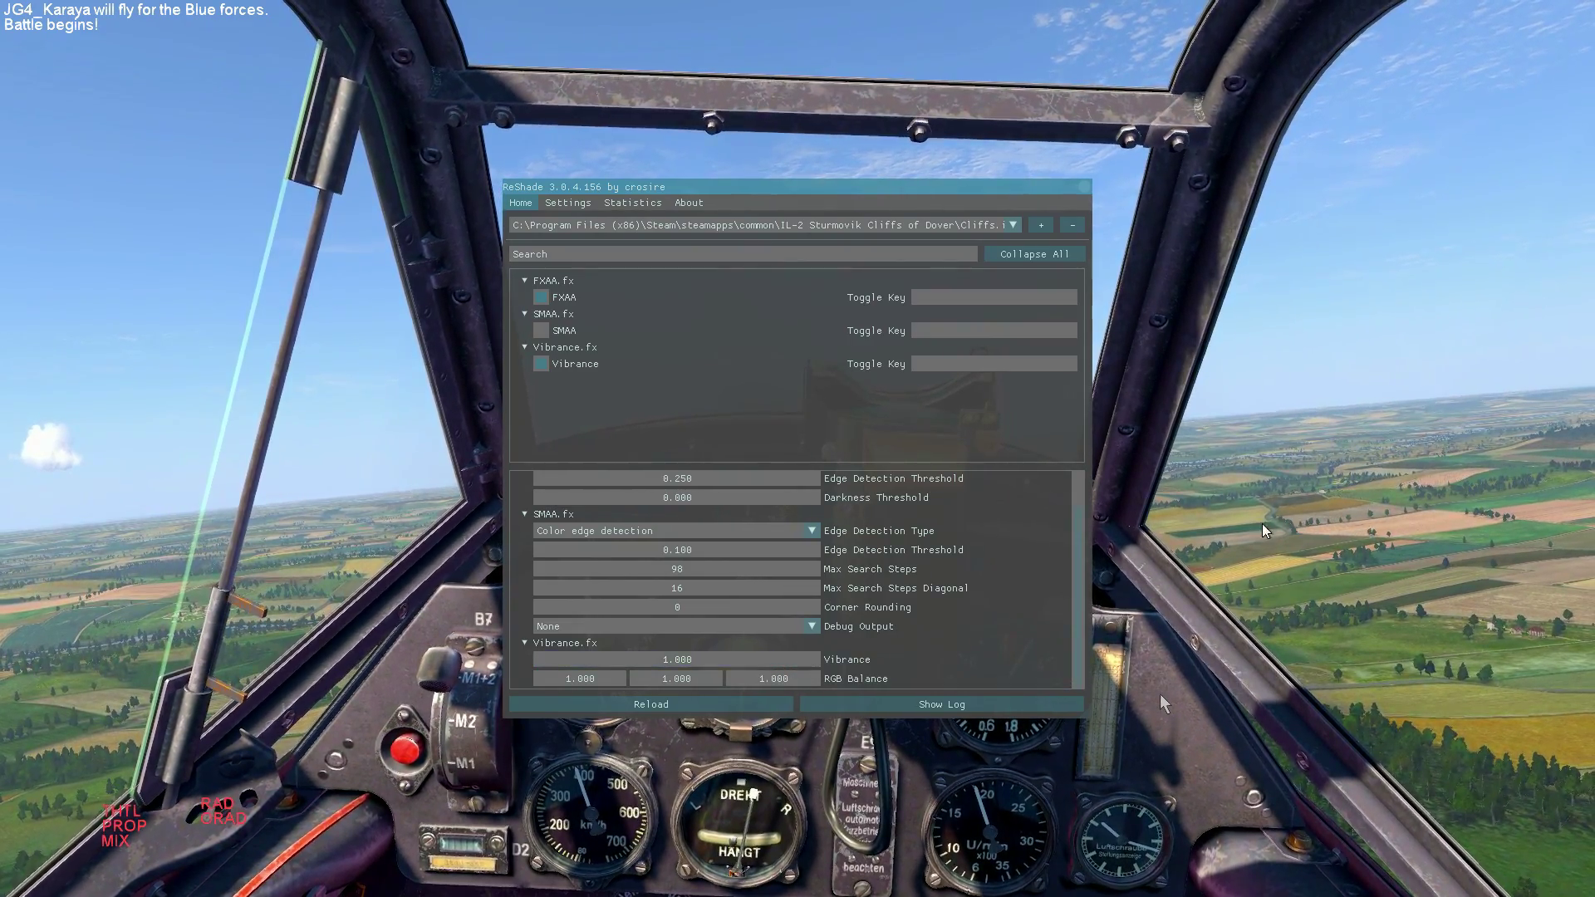
Ease Vibrance strength down to 0.980, then toggle the SMAA checkbox several times.
drag(720, 655, 685, 665)
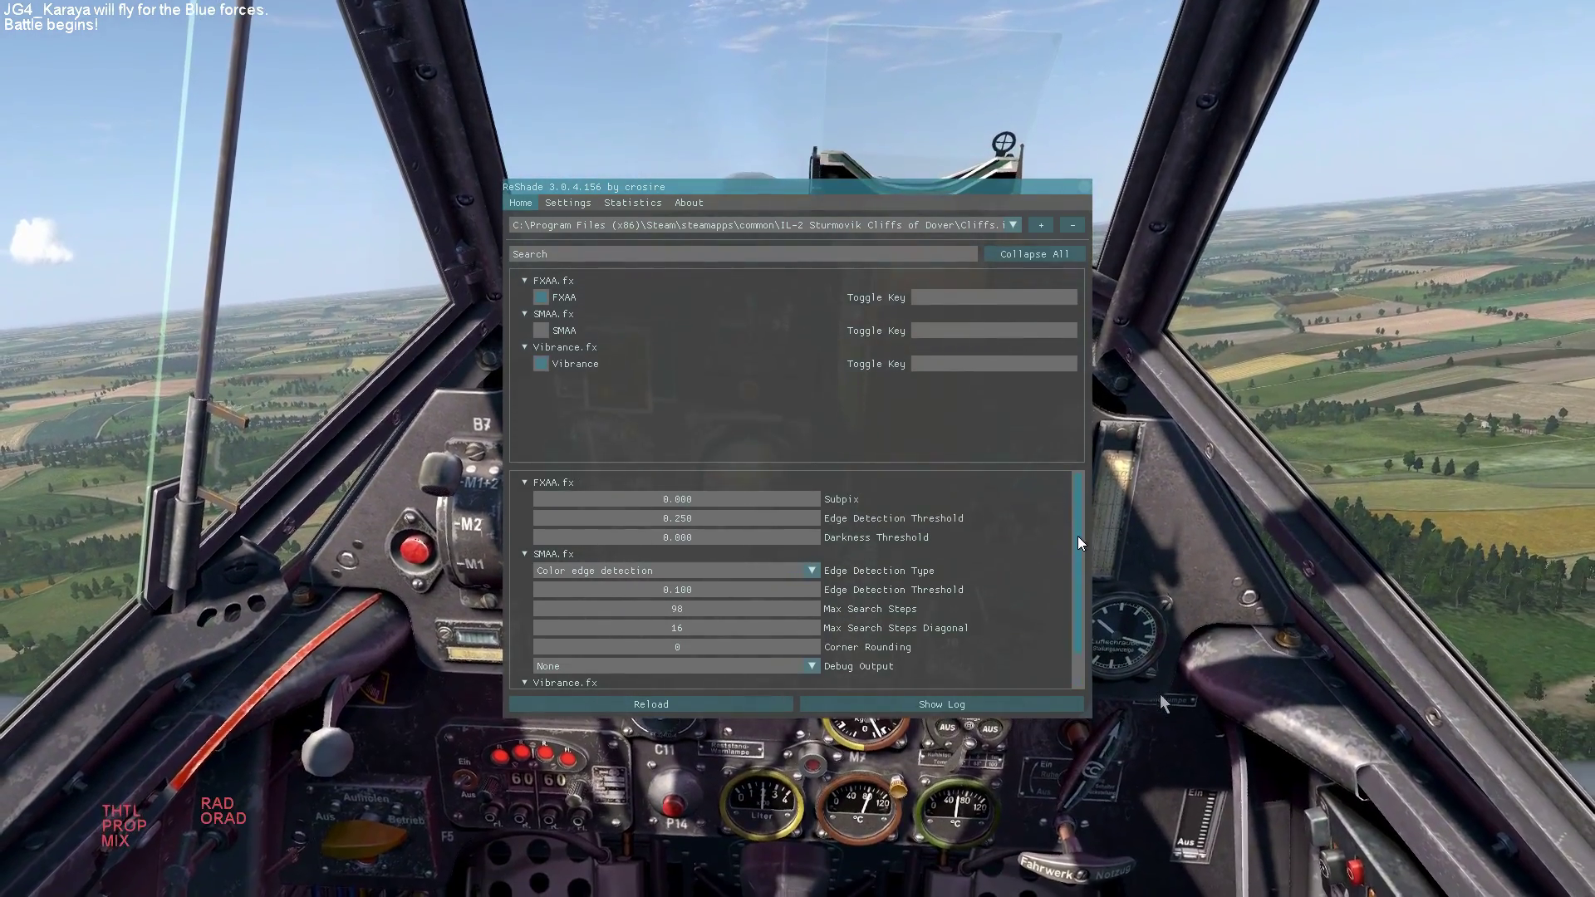
scroll(1078, 587, up, 1)
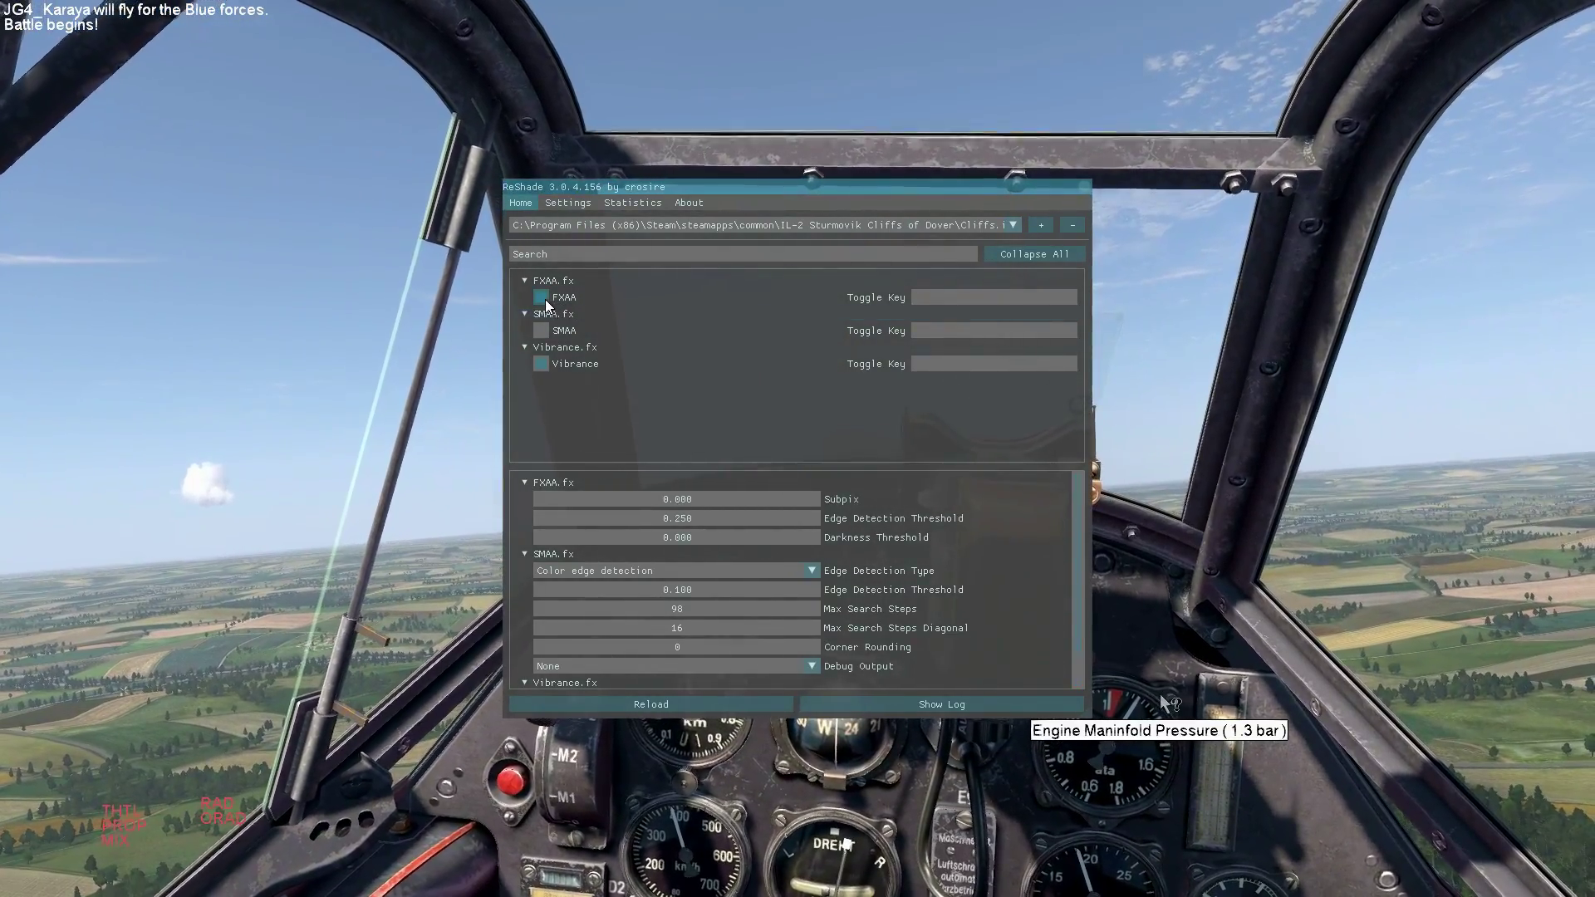
click(541, 332)
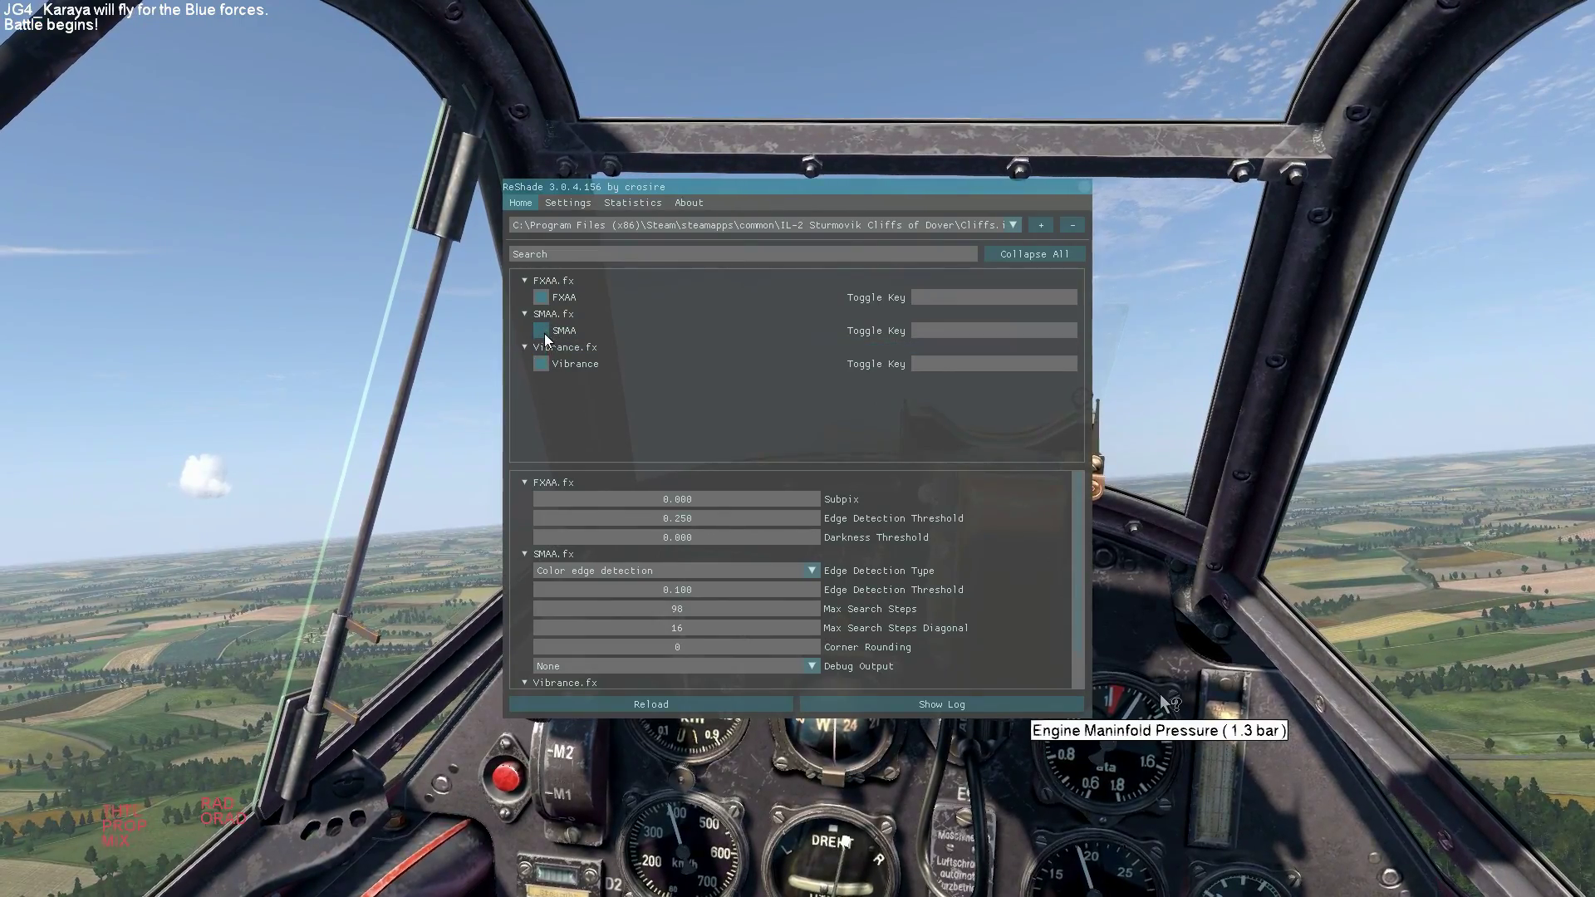
click(542, 332)
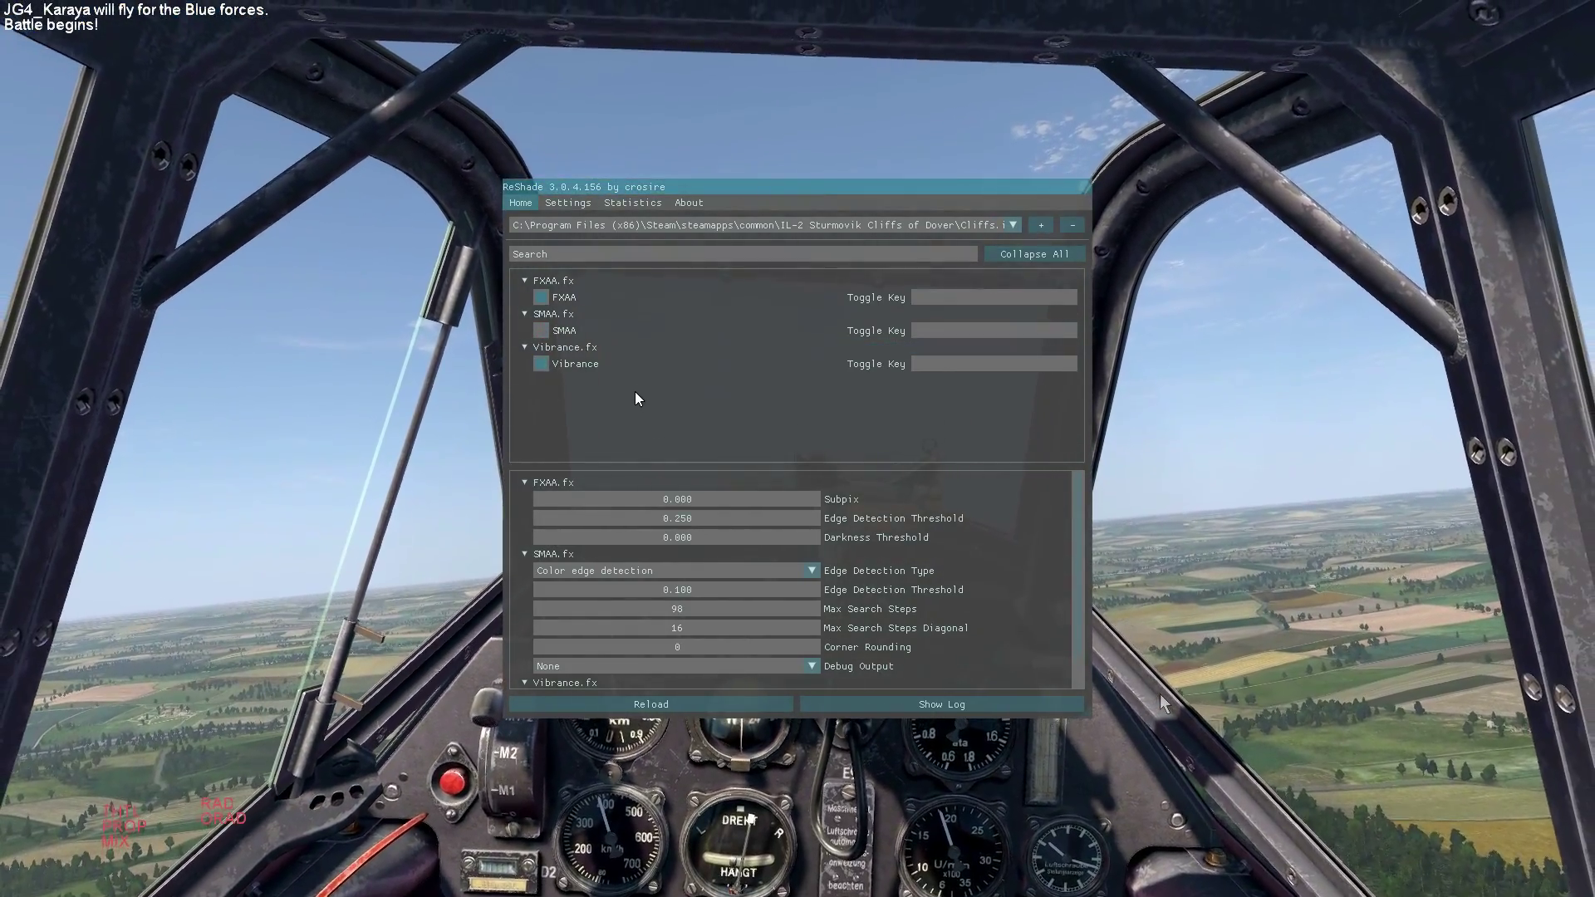
click(542, 332)
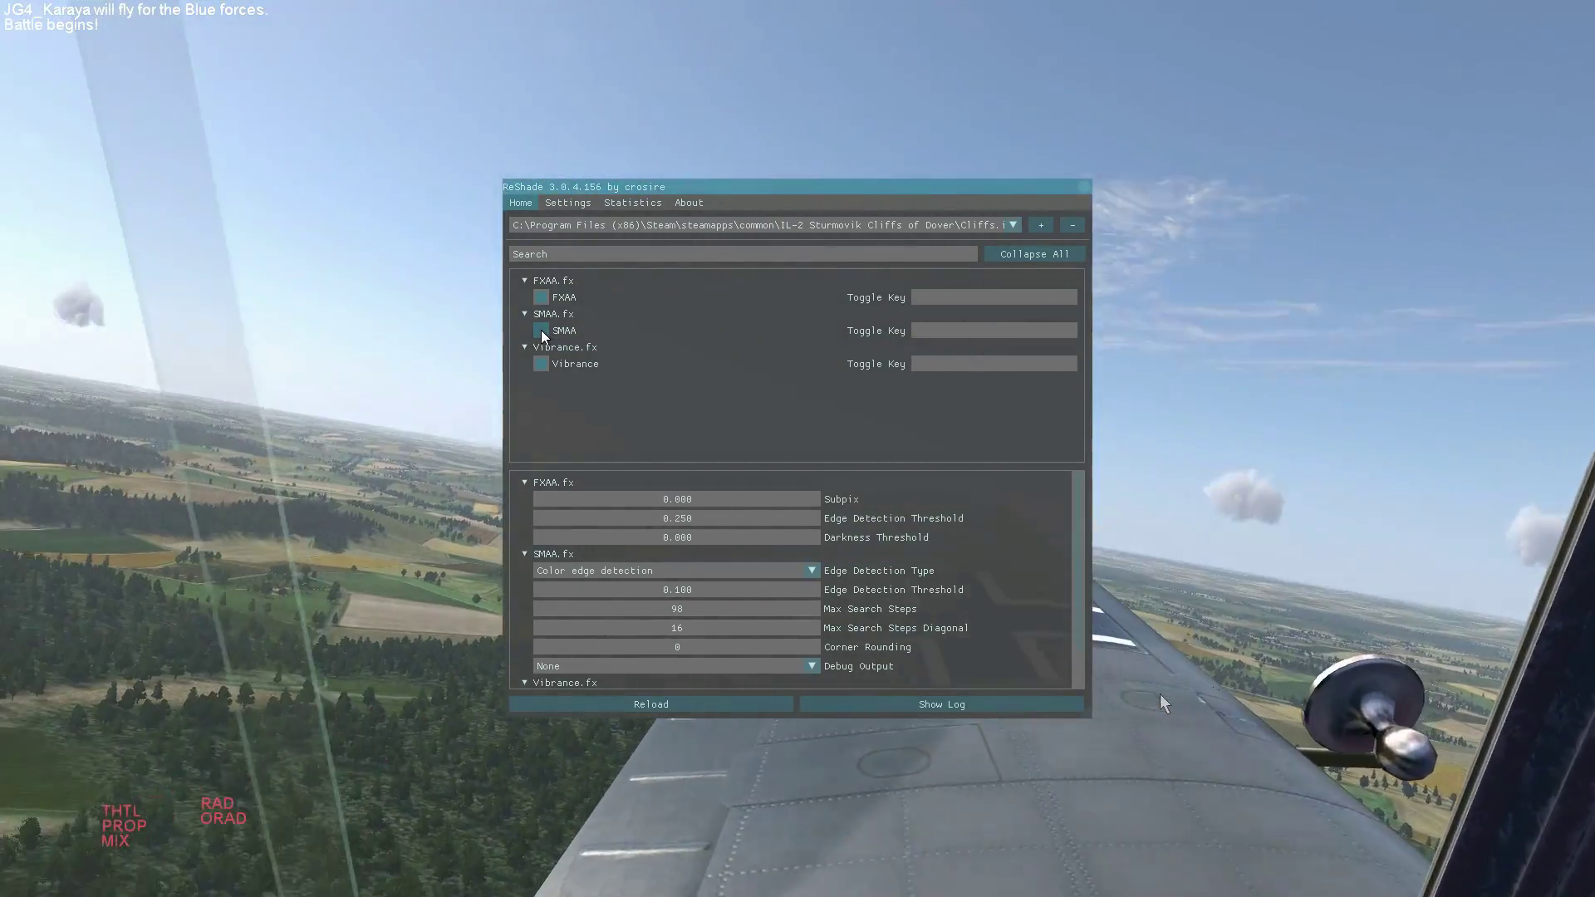
click(541, 331)
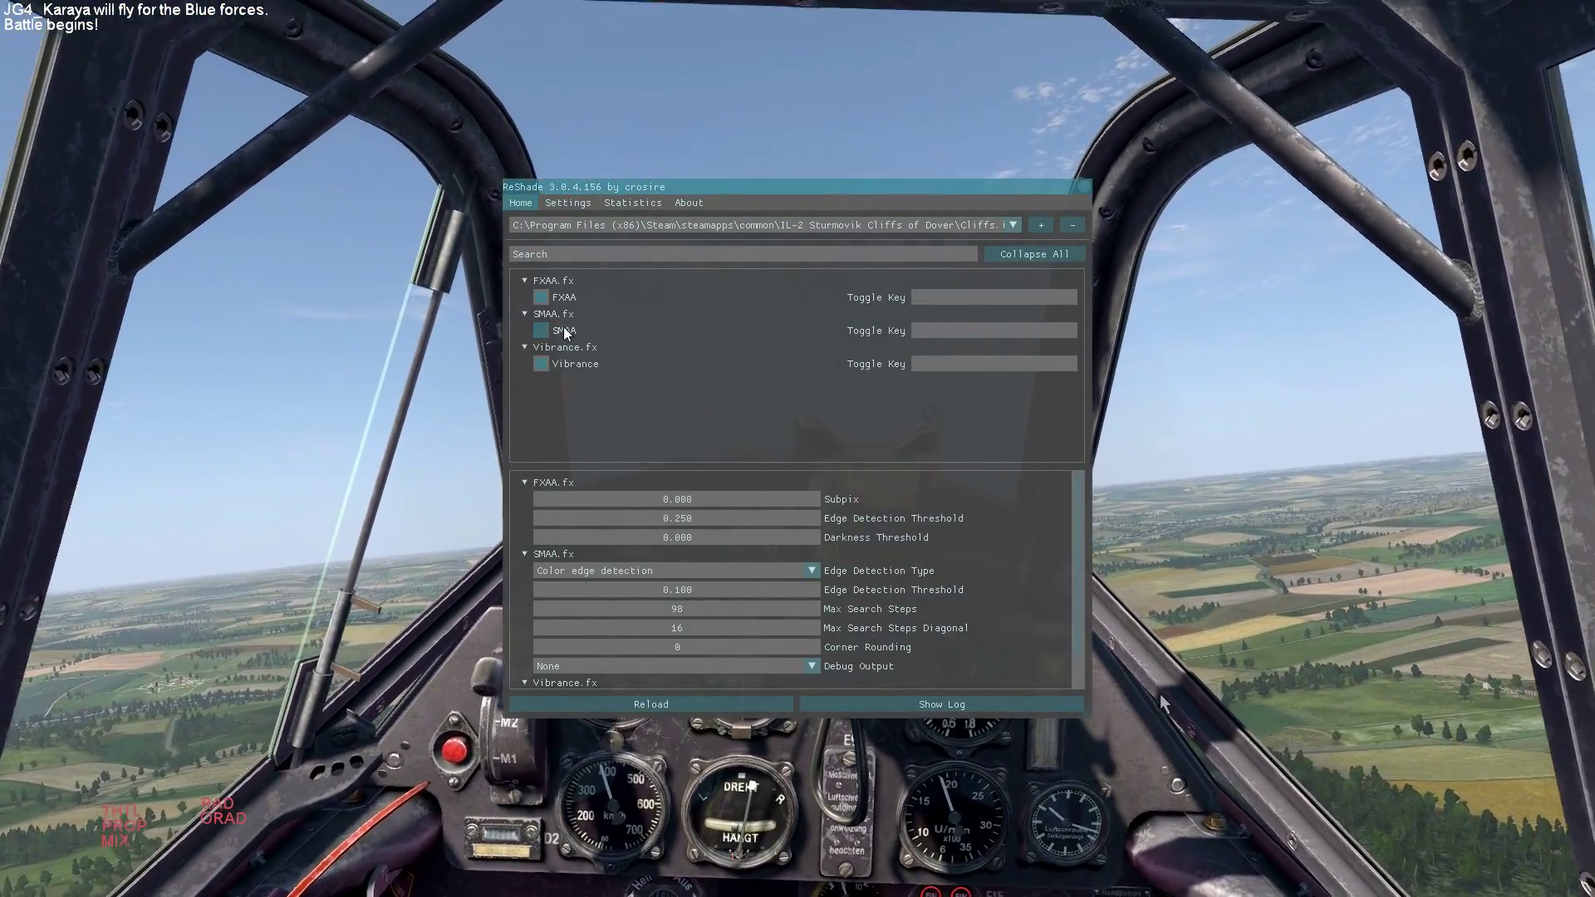
click(543, 331)
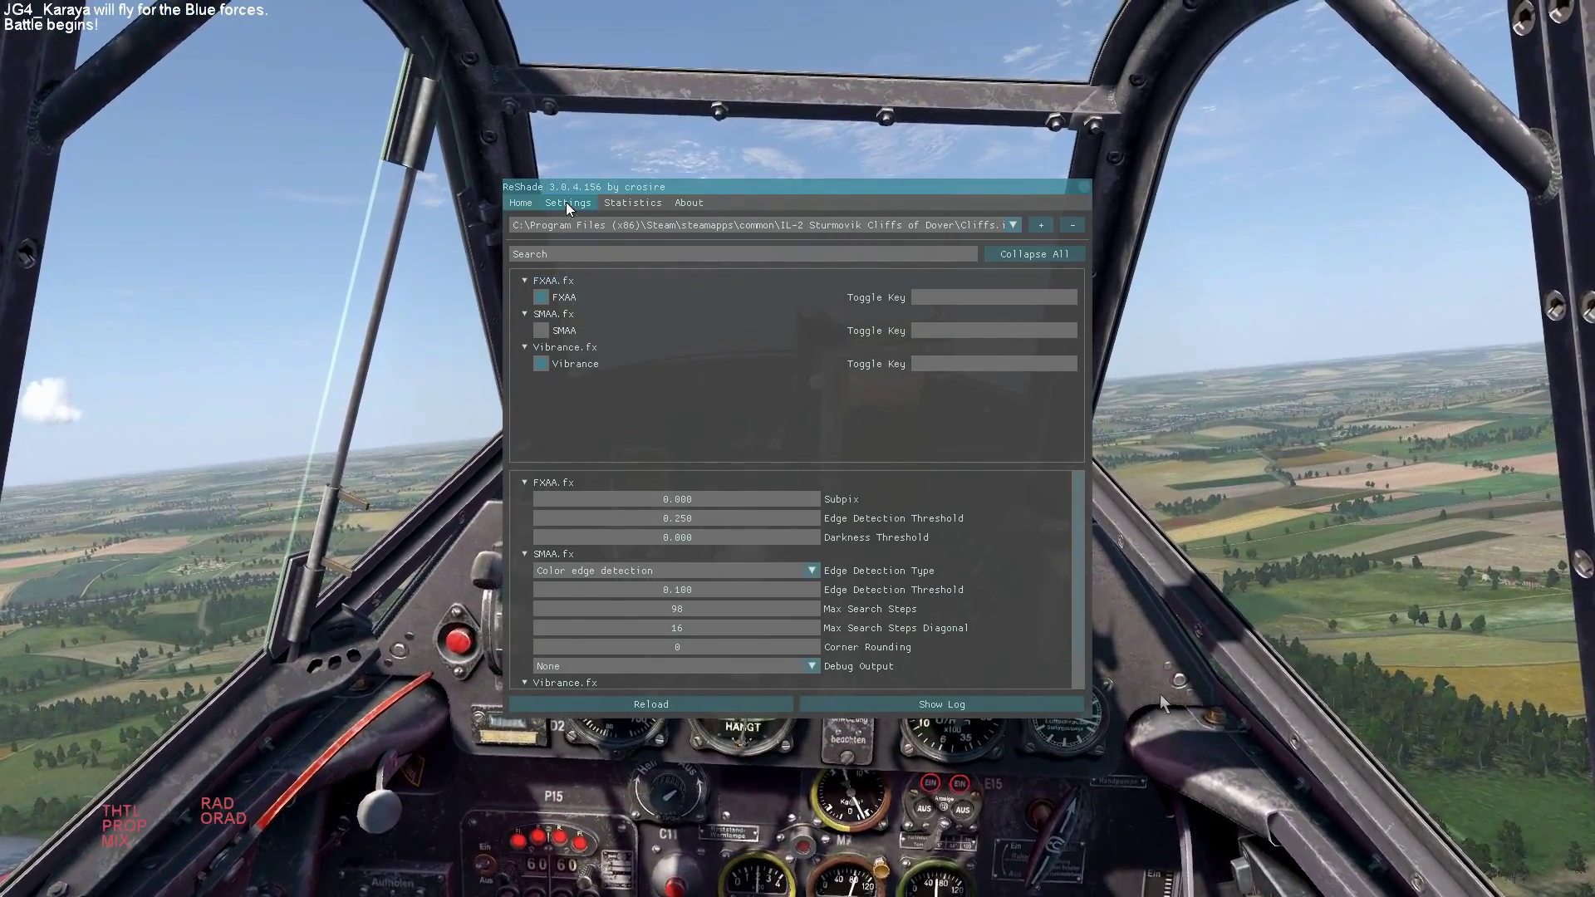
Switch back and forth between the Home and Settings tabs, ending on Settings.
click(565, 201)
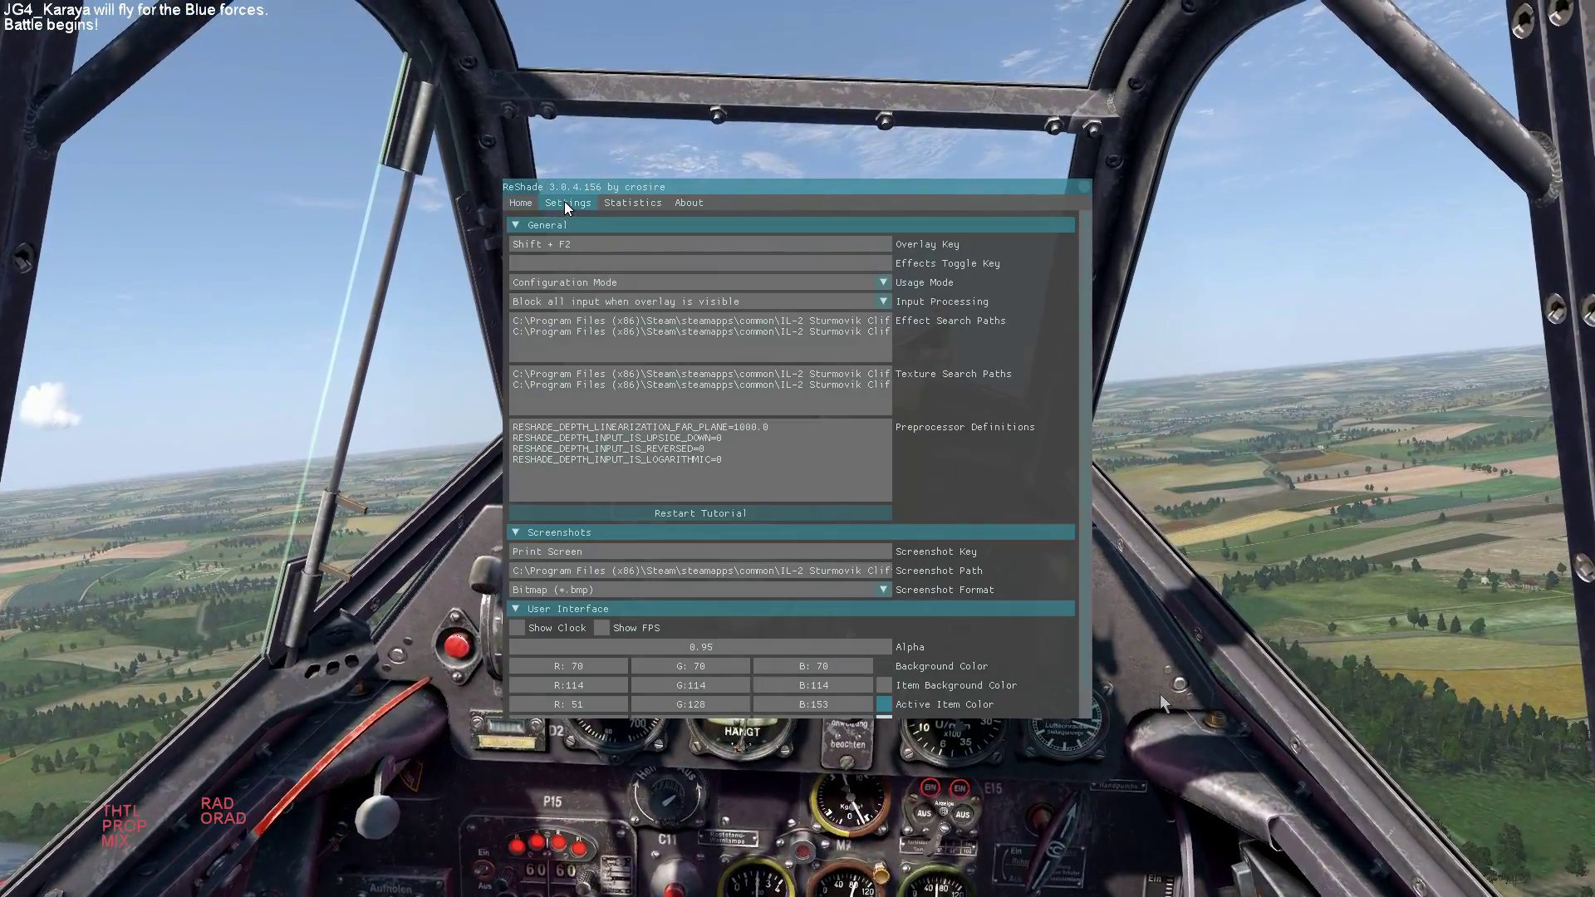
click(524, 205)
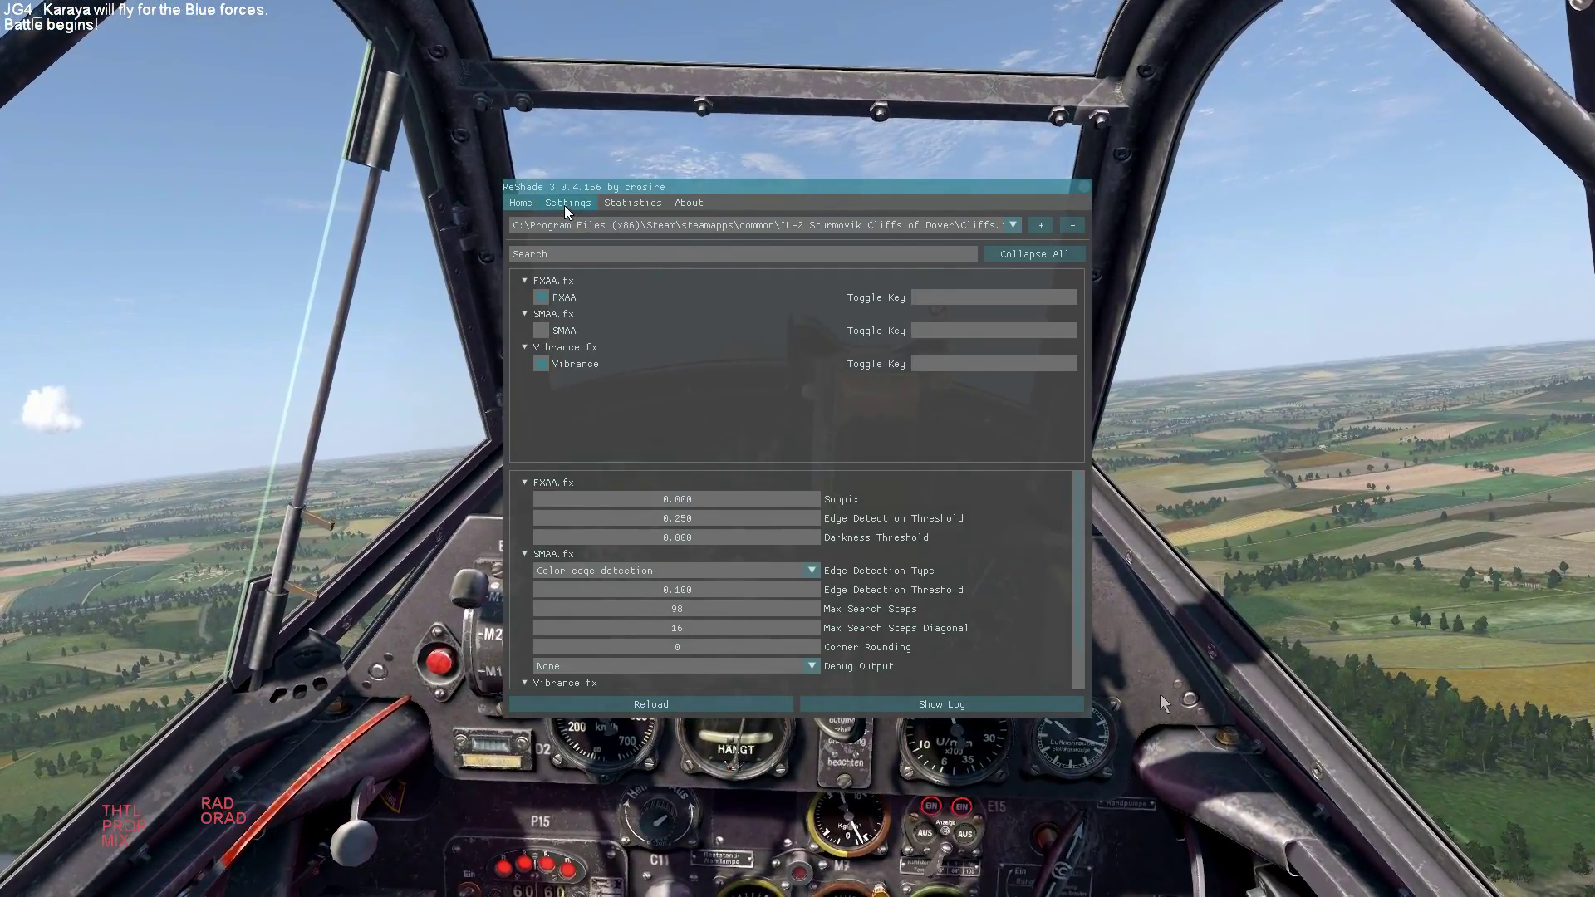
click(564, 206)
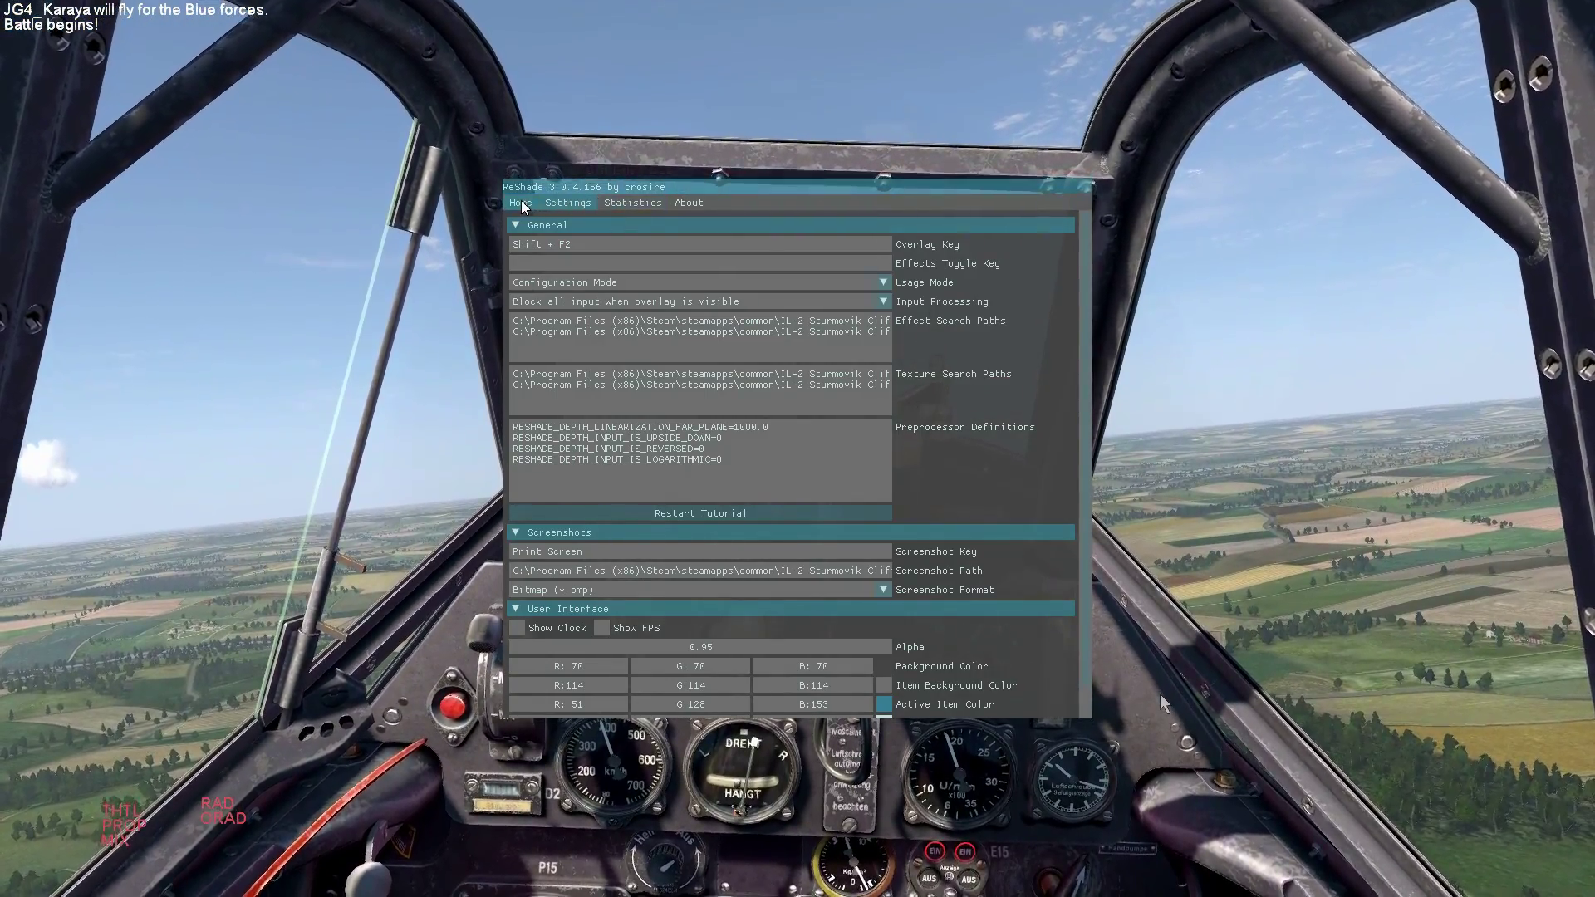
click(521, 203)
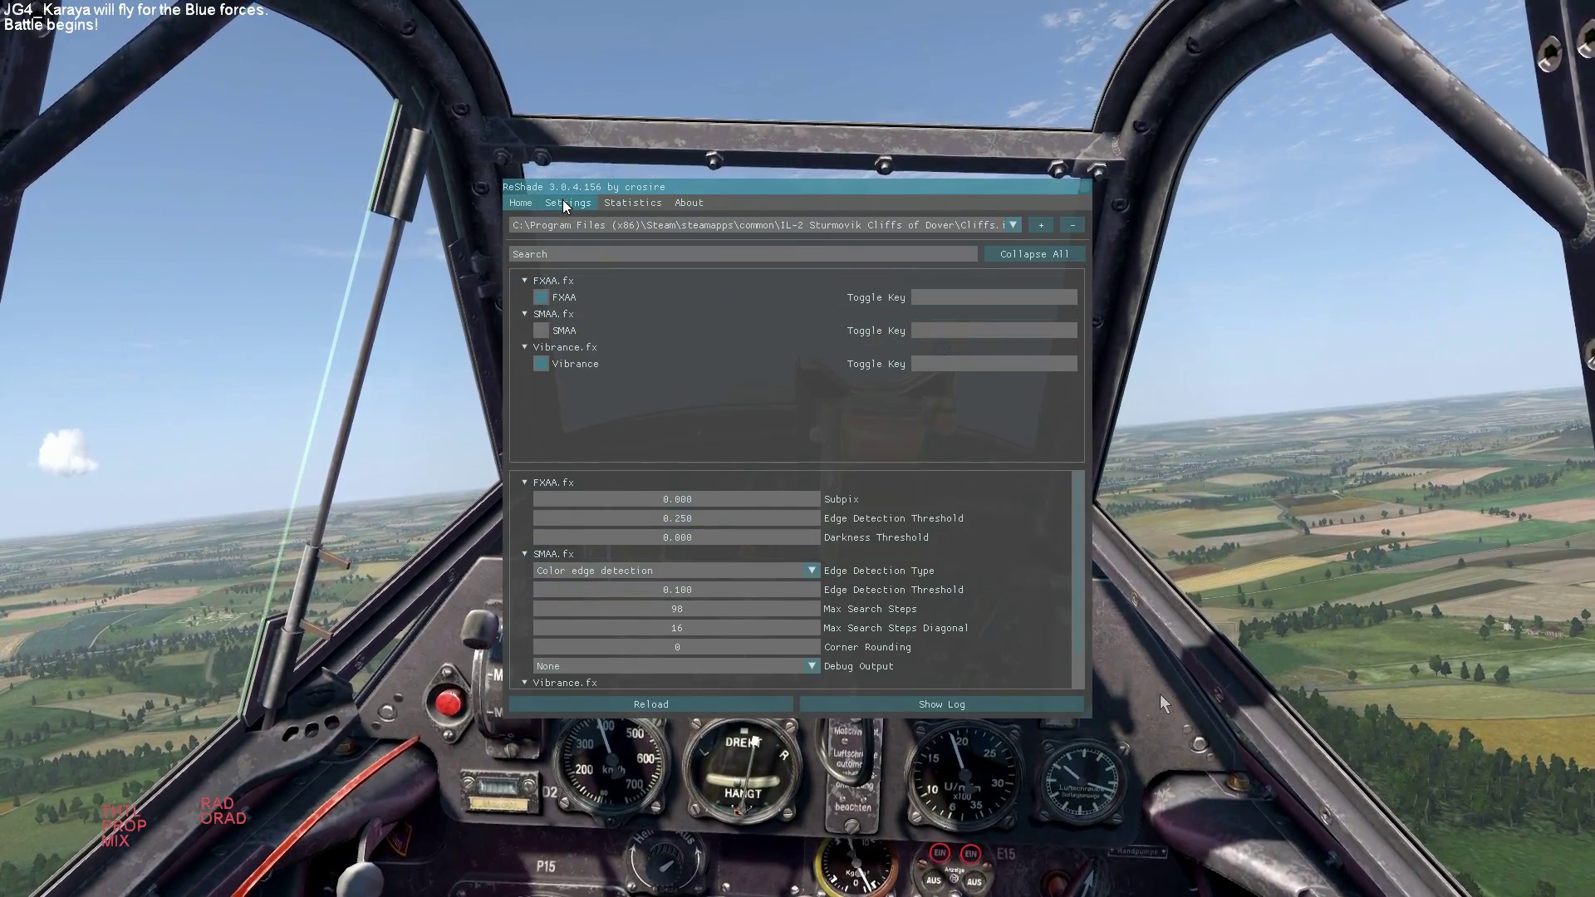
click(565, 203)
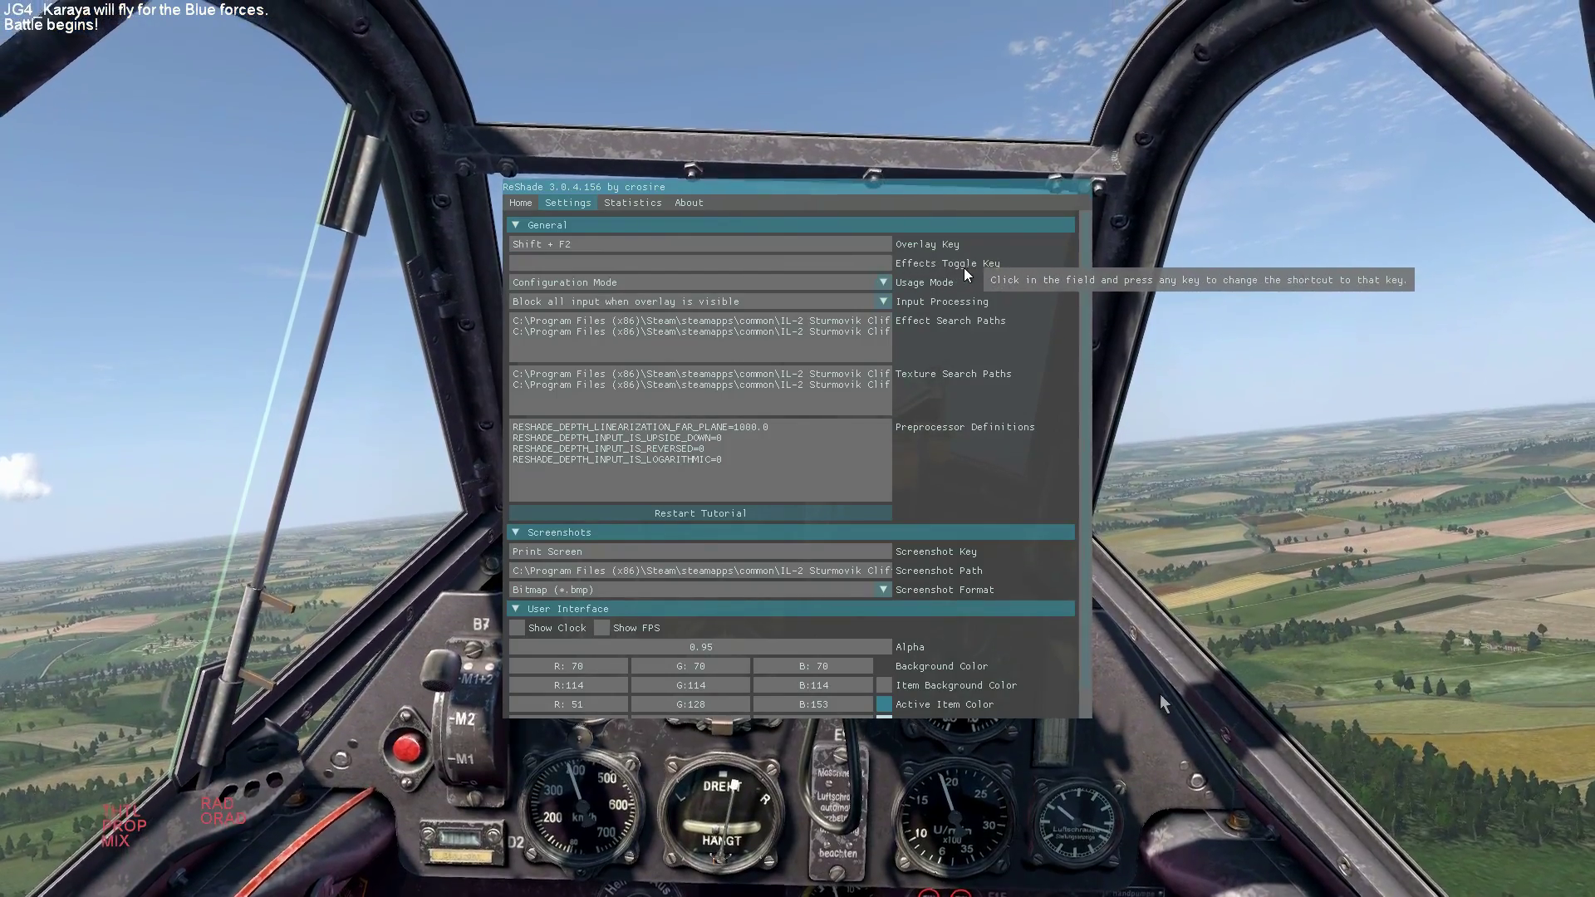
Bind the effects toggle key to Scroll Lock, save screenshots as PNG, and enable Show Clock.
click(860, 264)
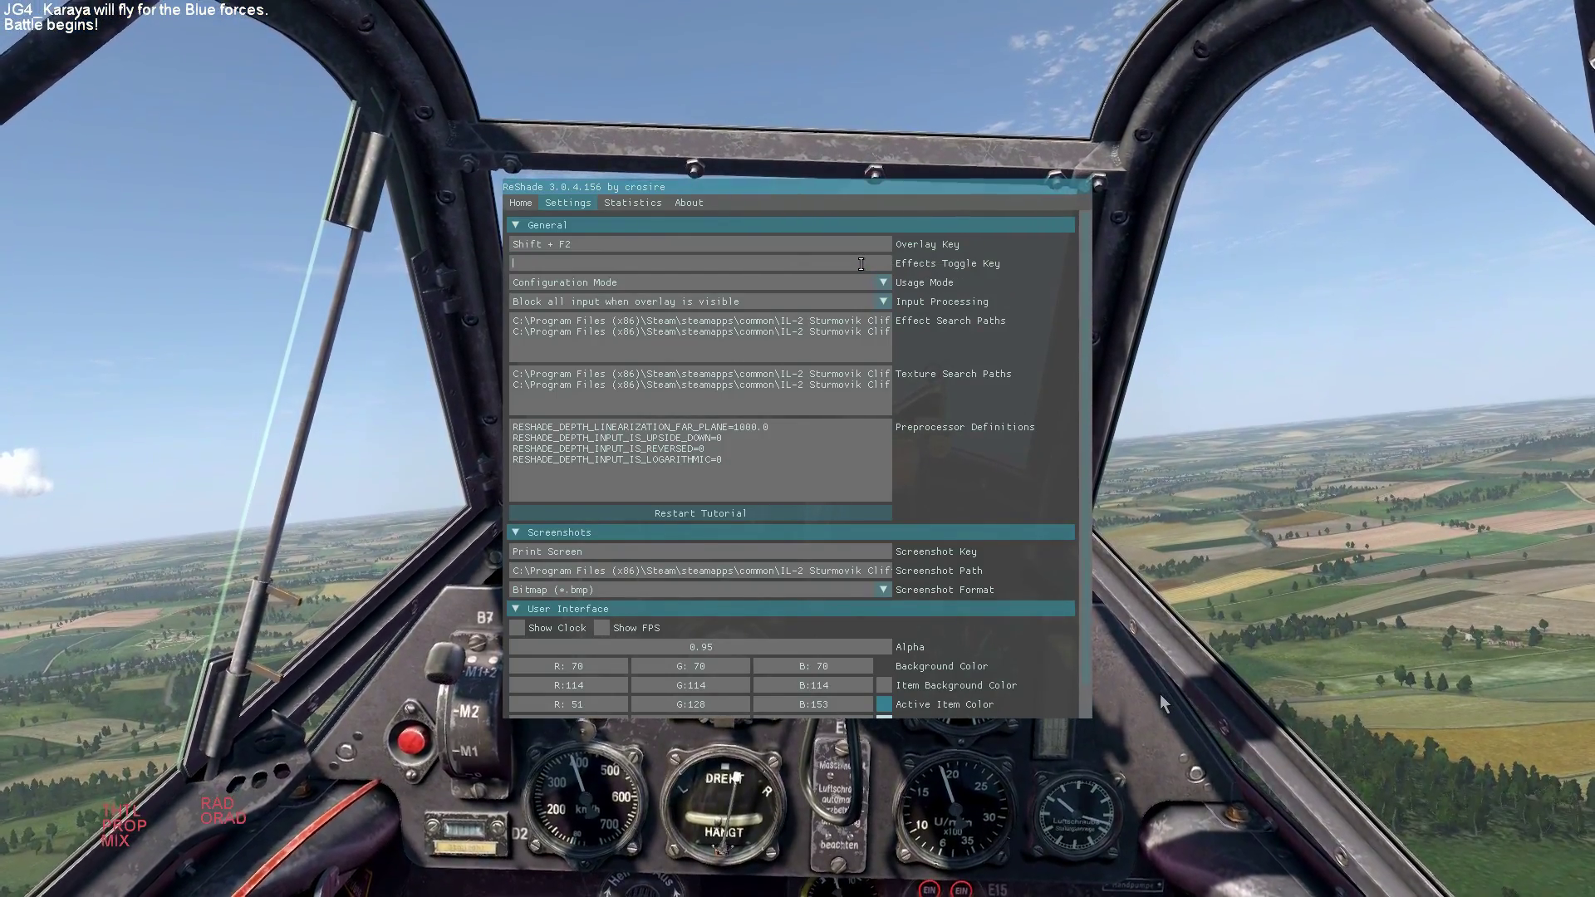
key(Scroll_Lock)
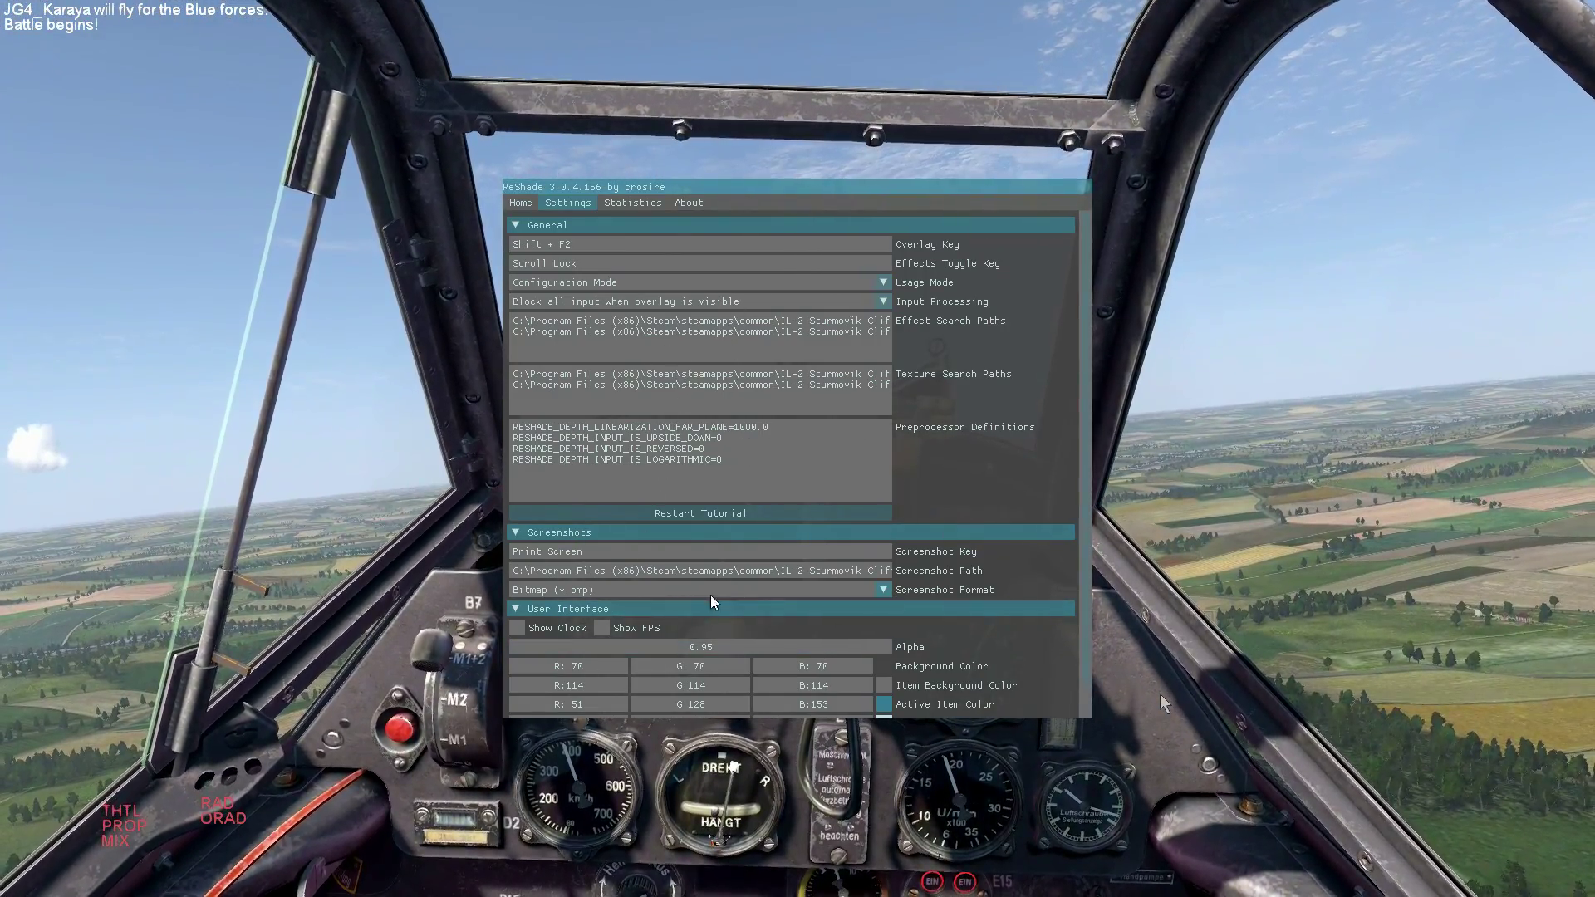
click(656, 590)
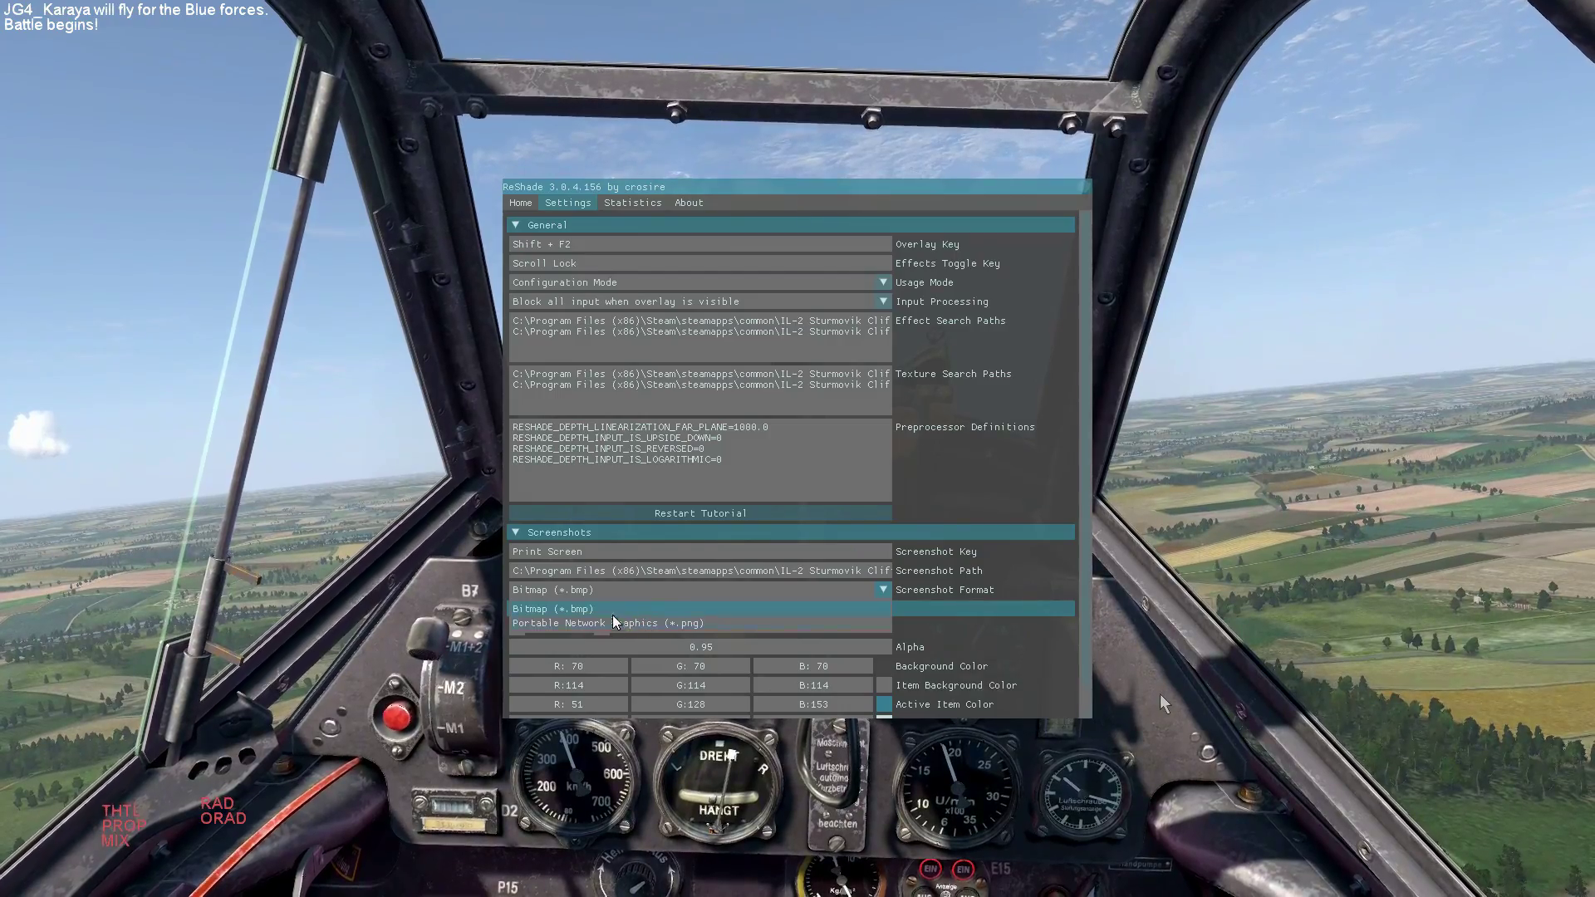
click(585, 590)
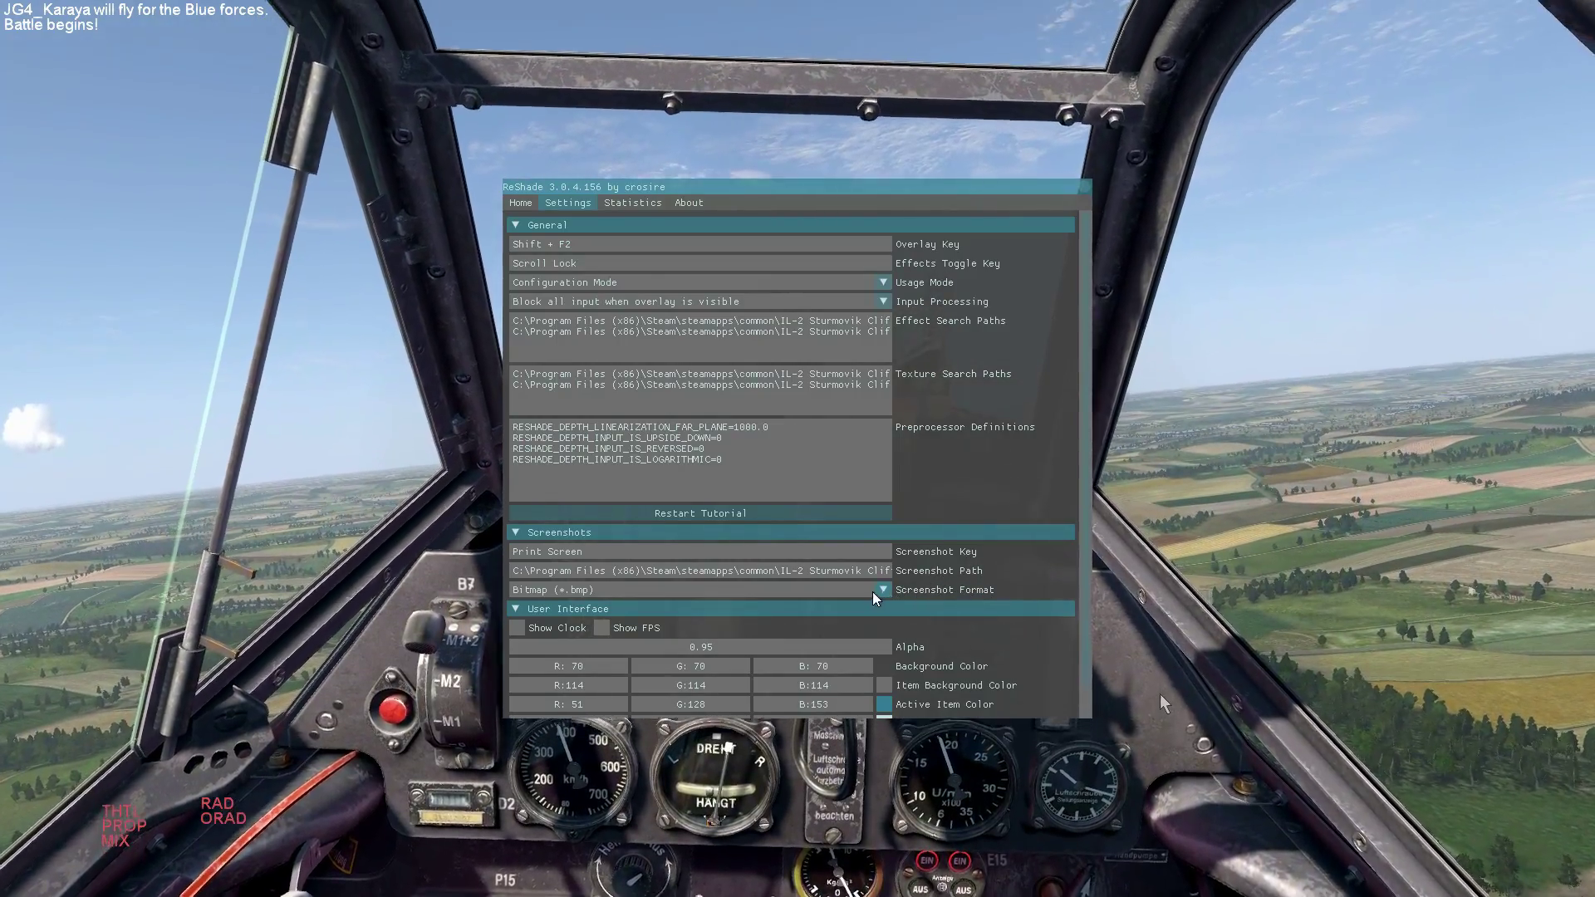
click(874, 592)
click(695, 621)
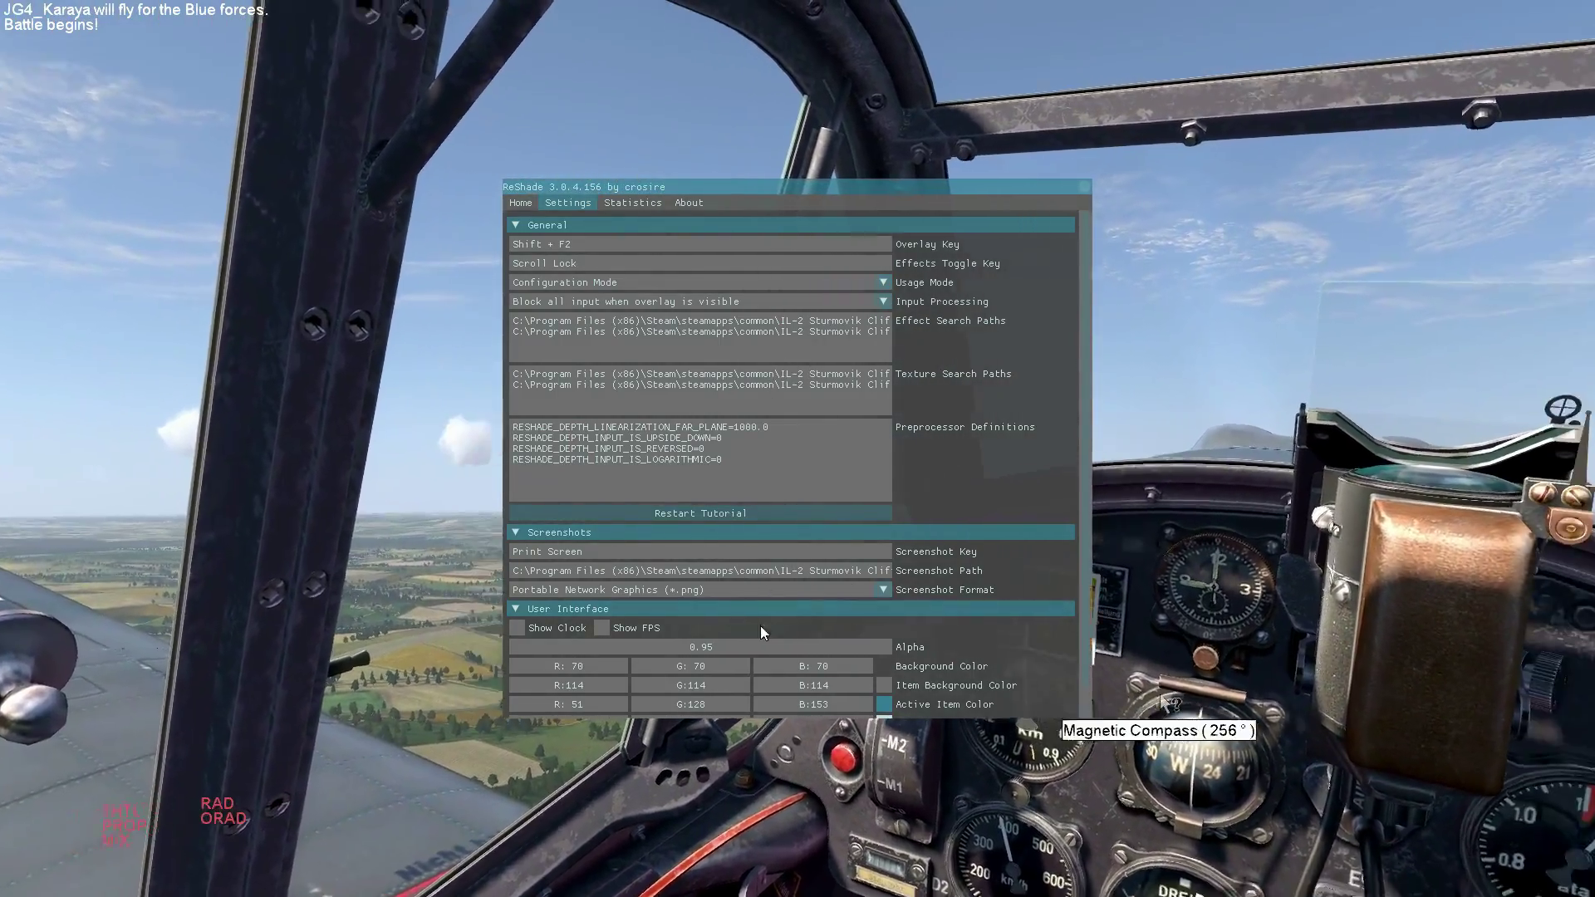
click(517, 629)
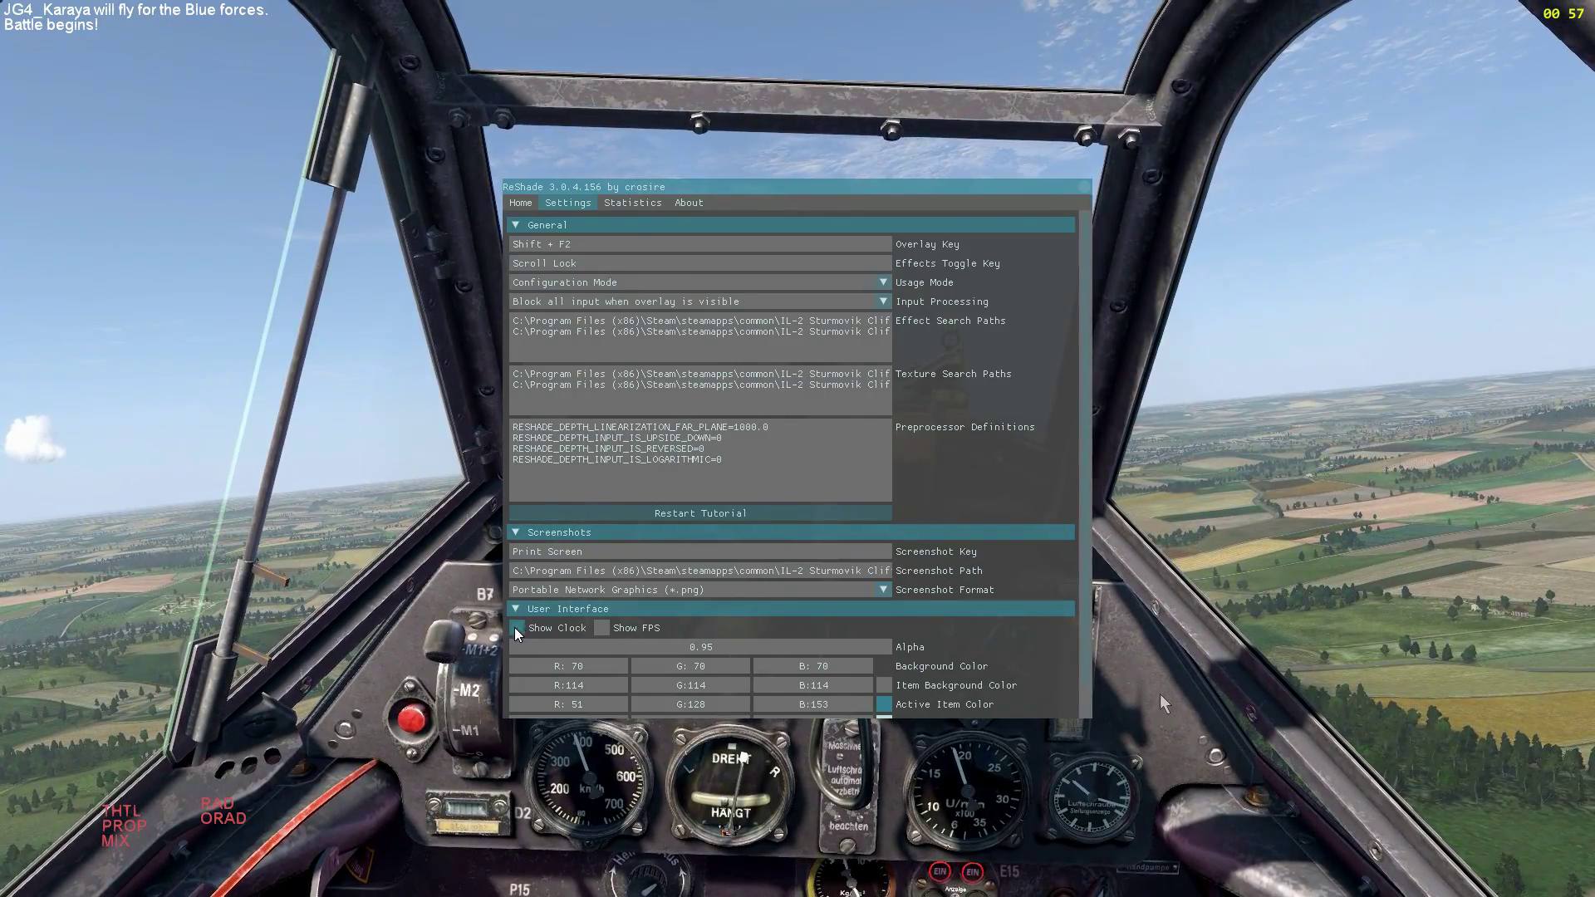
Turn off Show Clock, and switch Show FPS on and then off again.
click(520, 628)
click(599, 629)
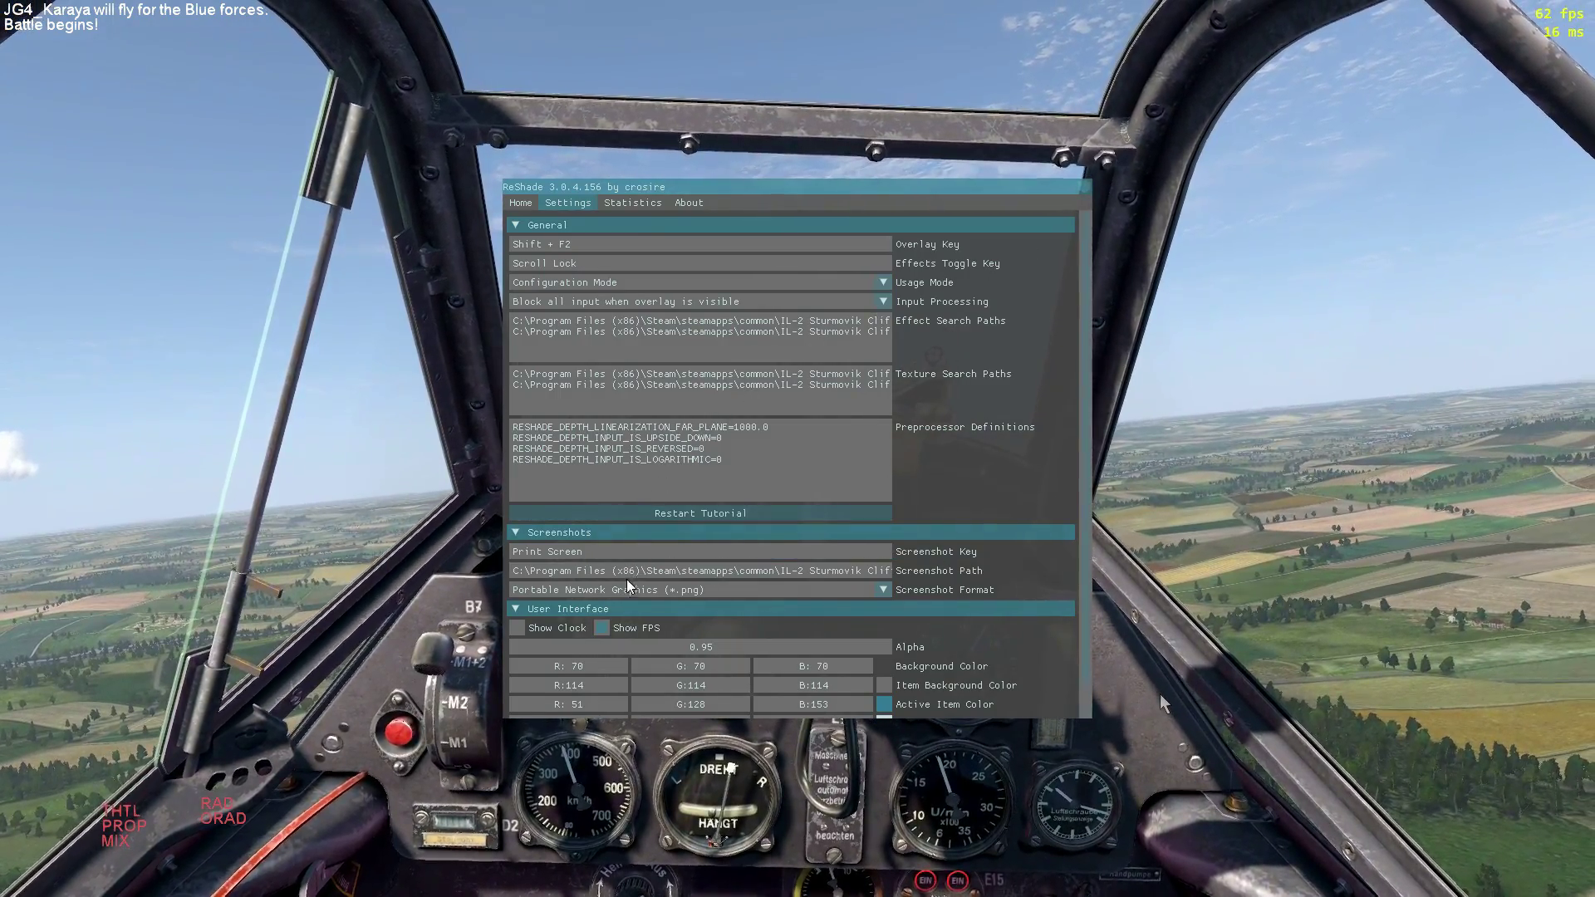
click(601, 628)
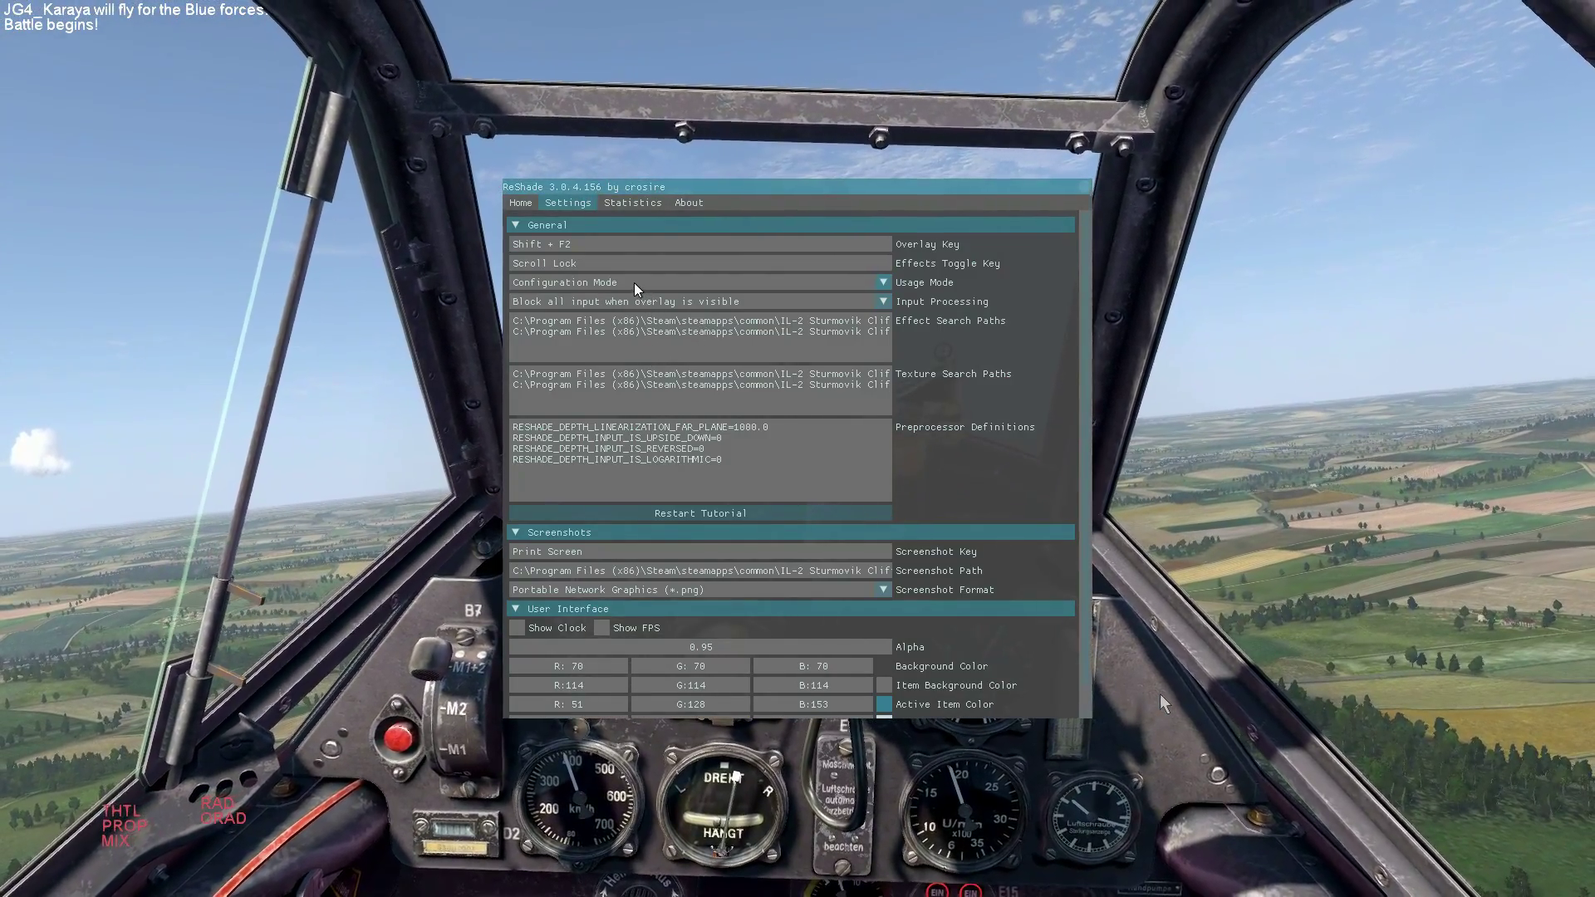
Flip between the Home and Settings tabs, ending back on Settings.
click(520, 203)
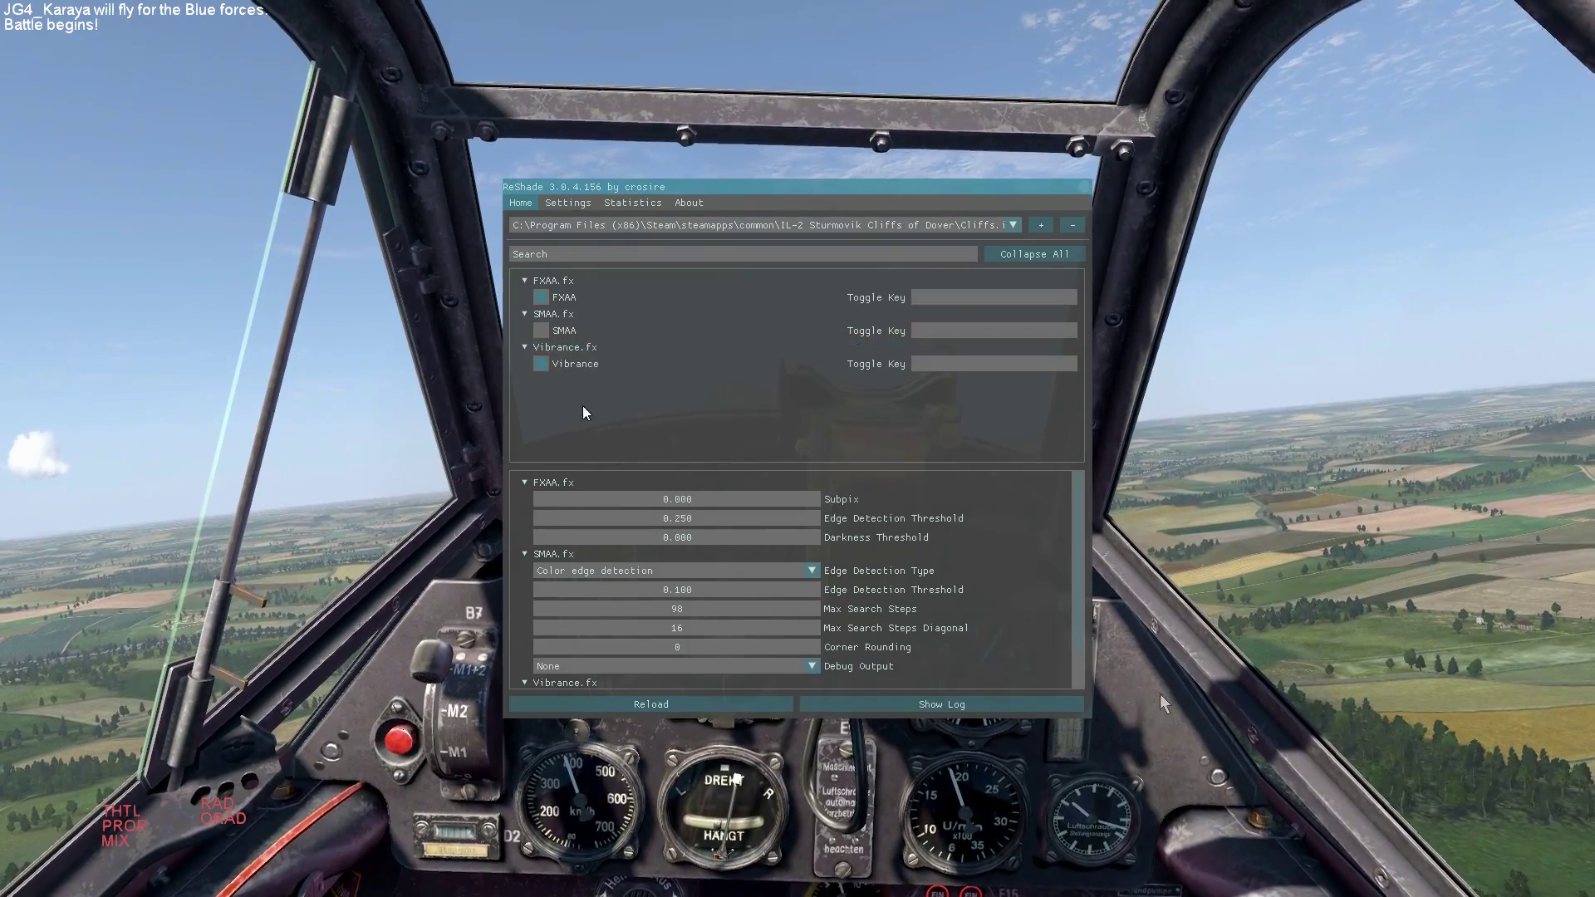
click(567, 202)
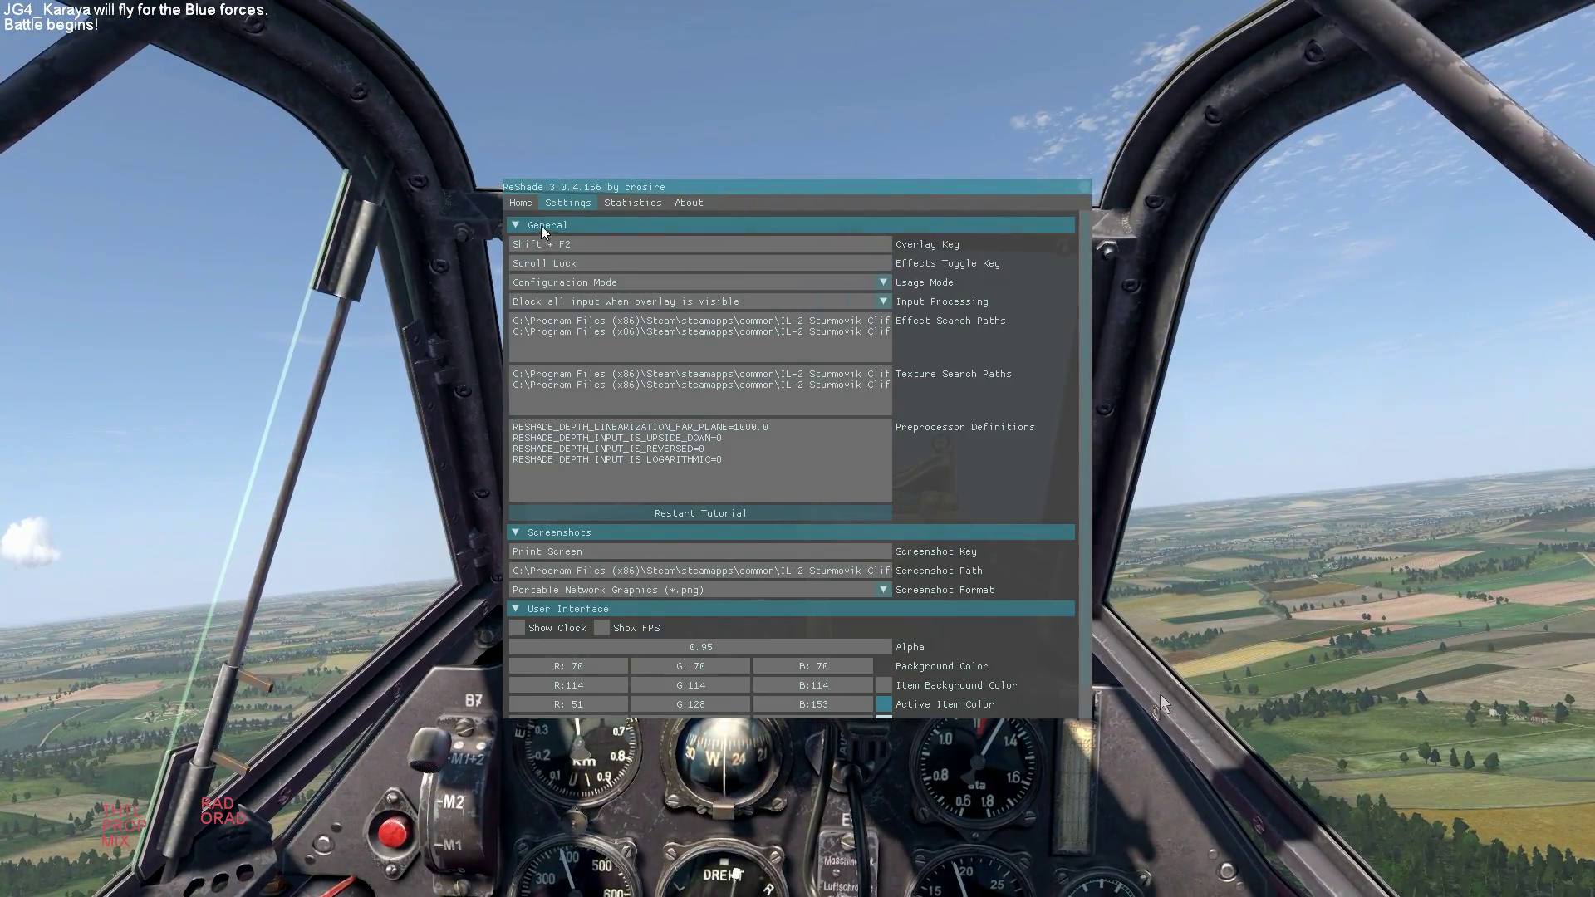
click(523, 204)
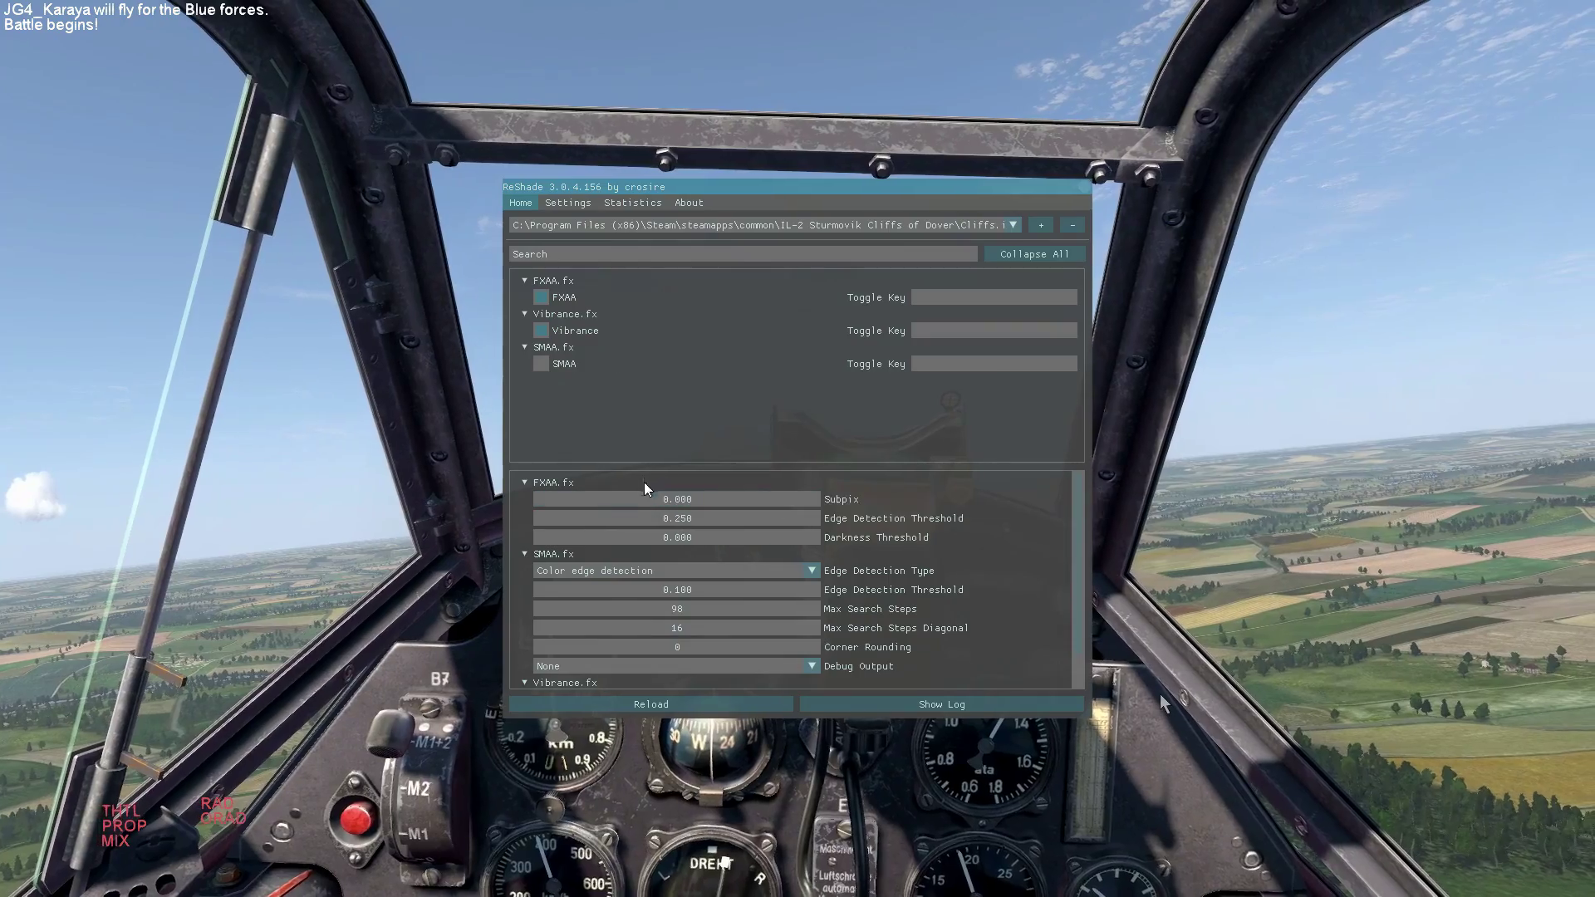
click(574, 202)
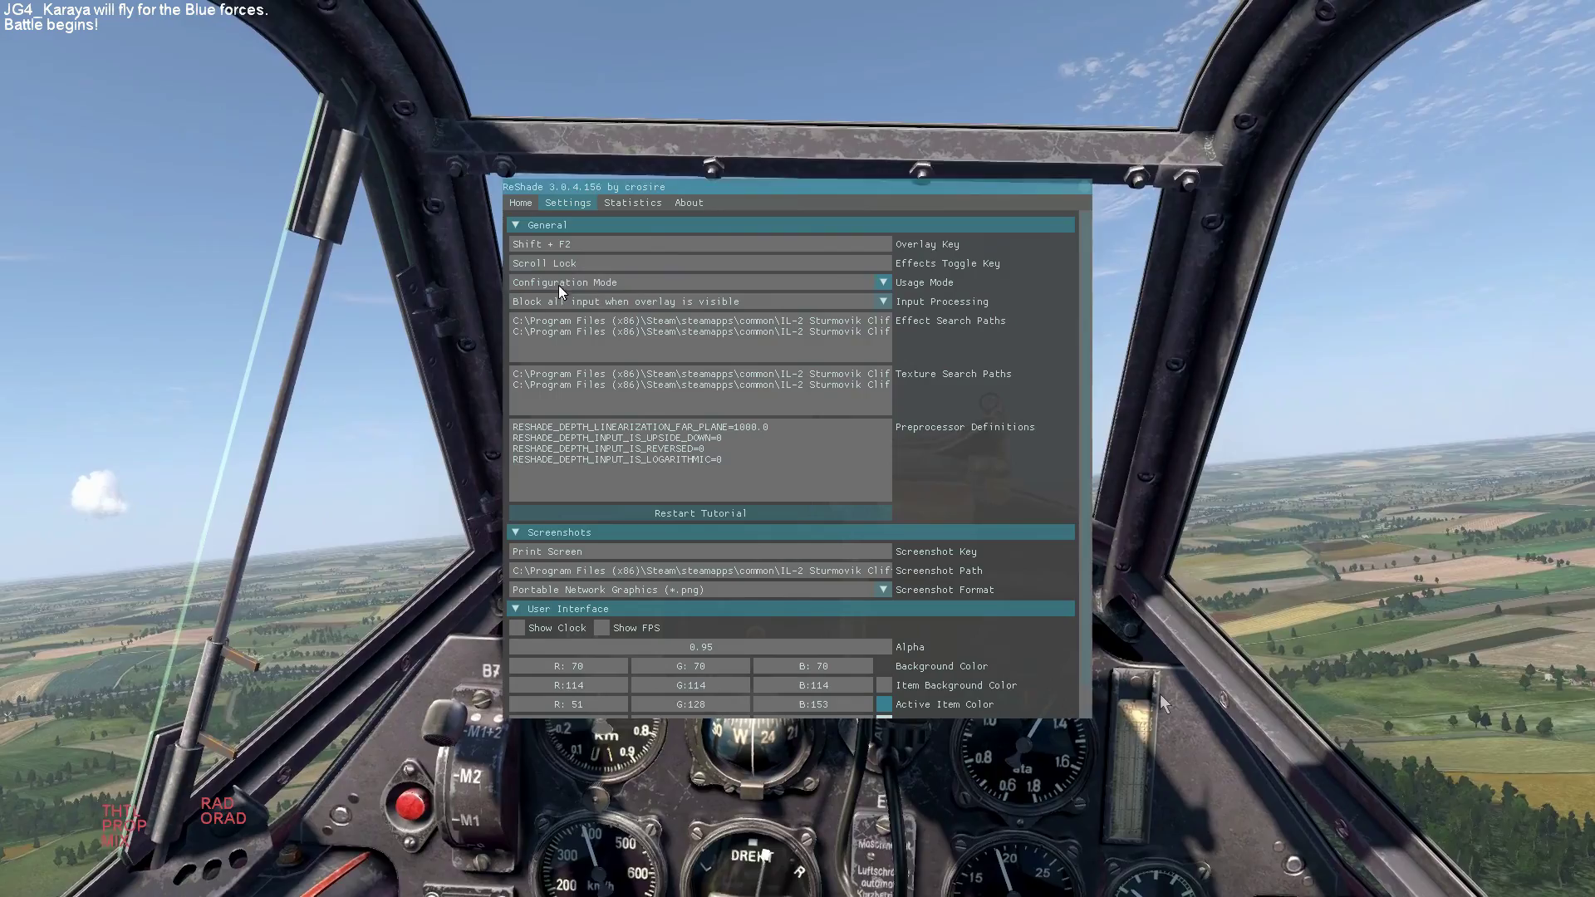
Set Usage Mode to Performance Mode and check the effects list in that mode.
click(885, 287)
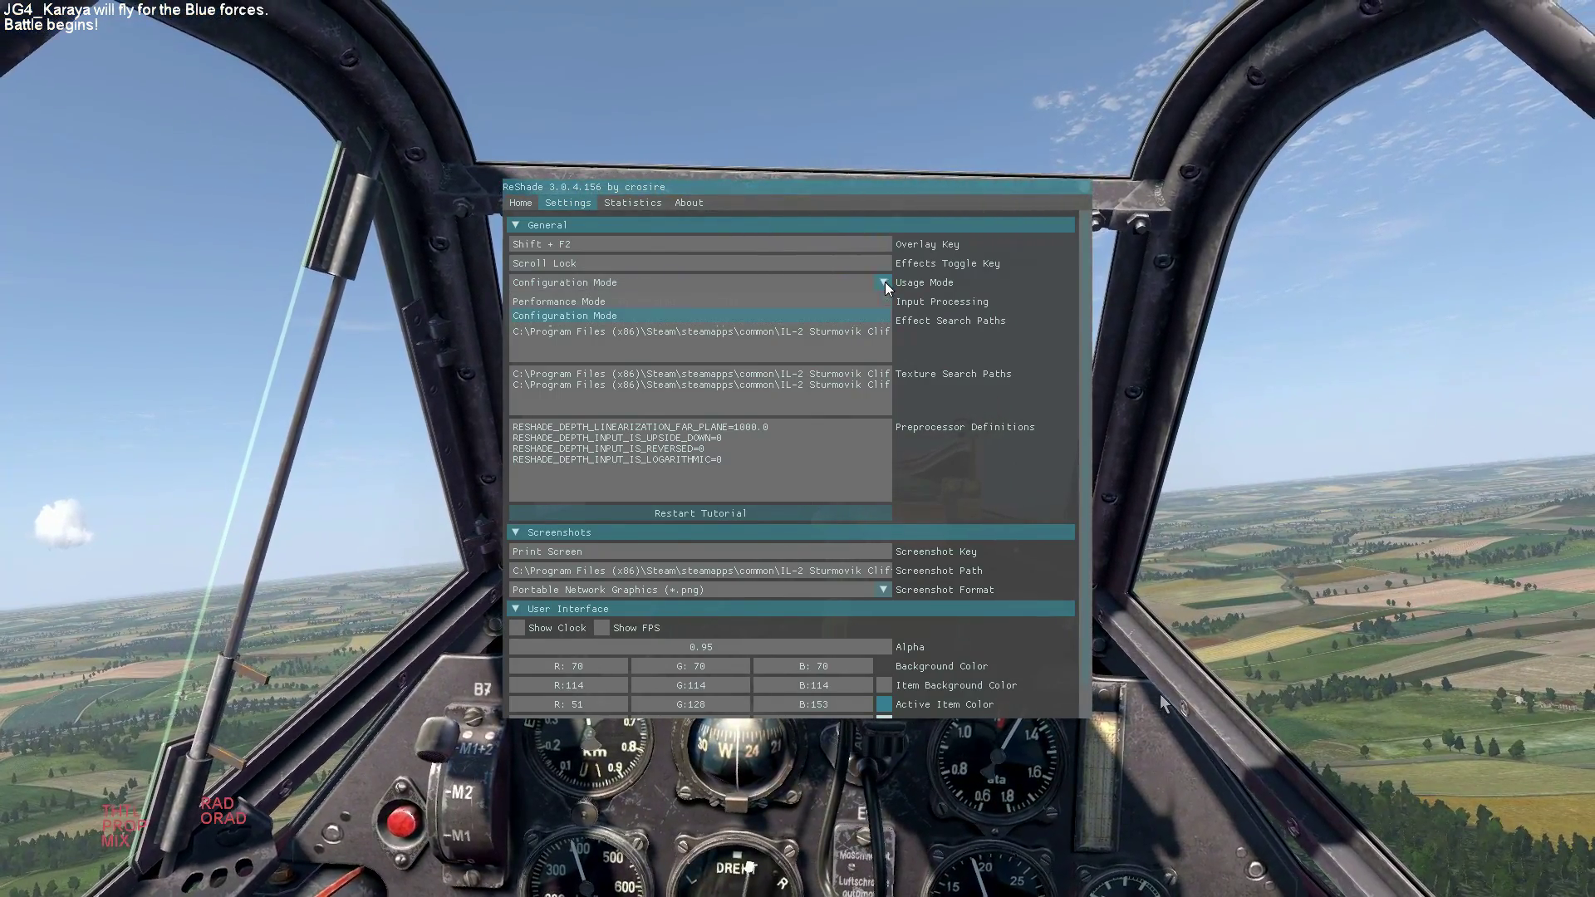
click(592, 303)
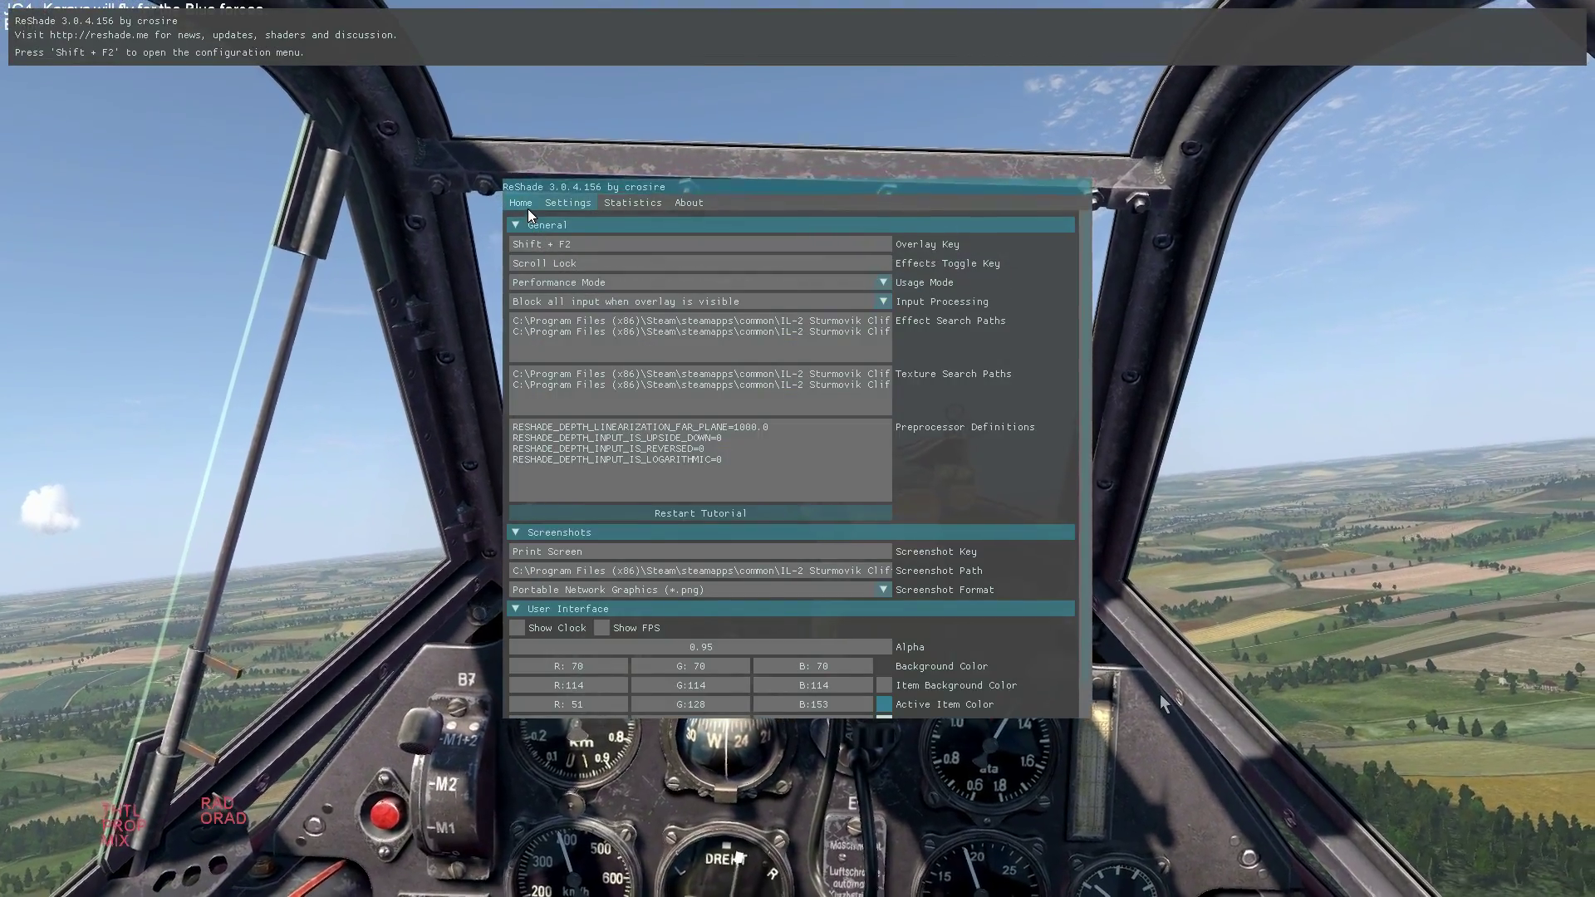
click(527, 206)
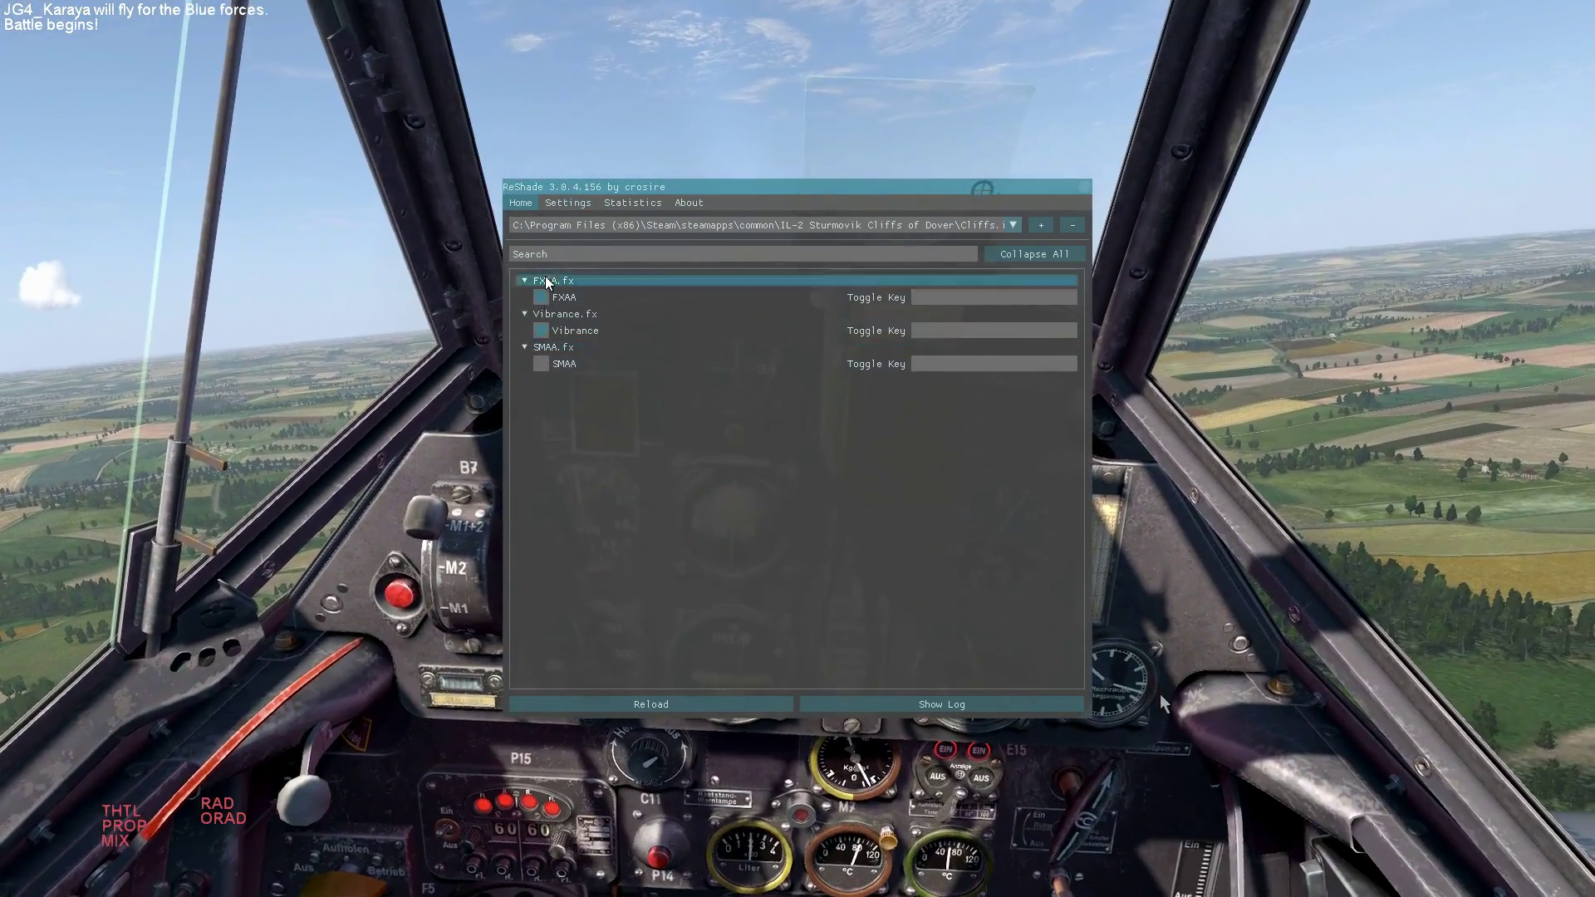
click(562, 208)
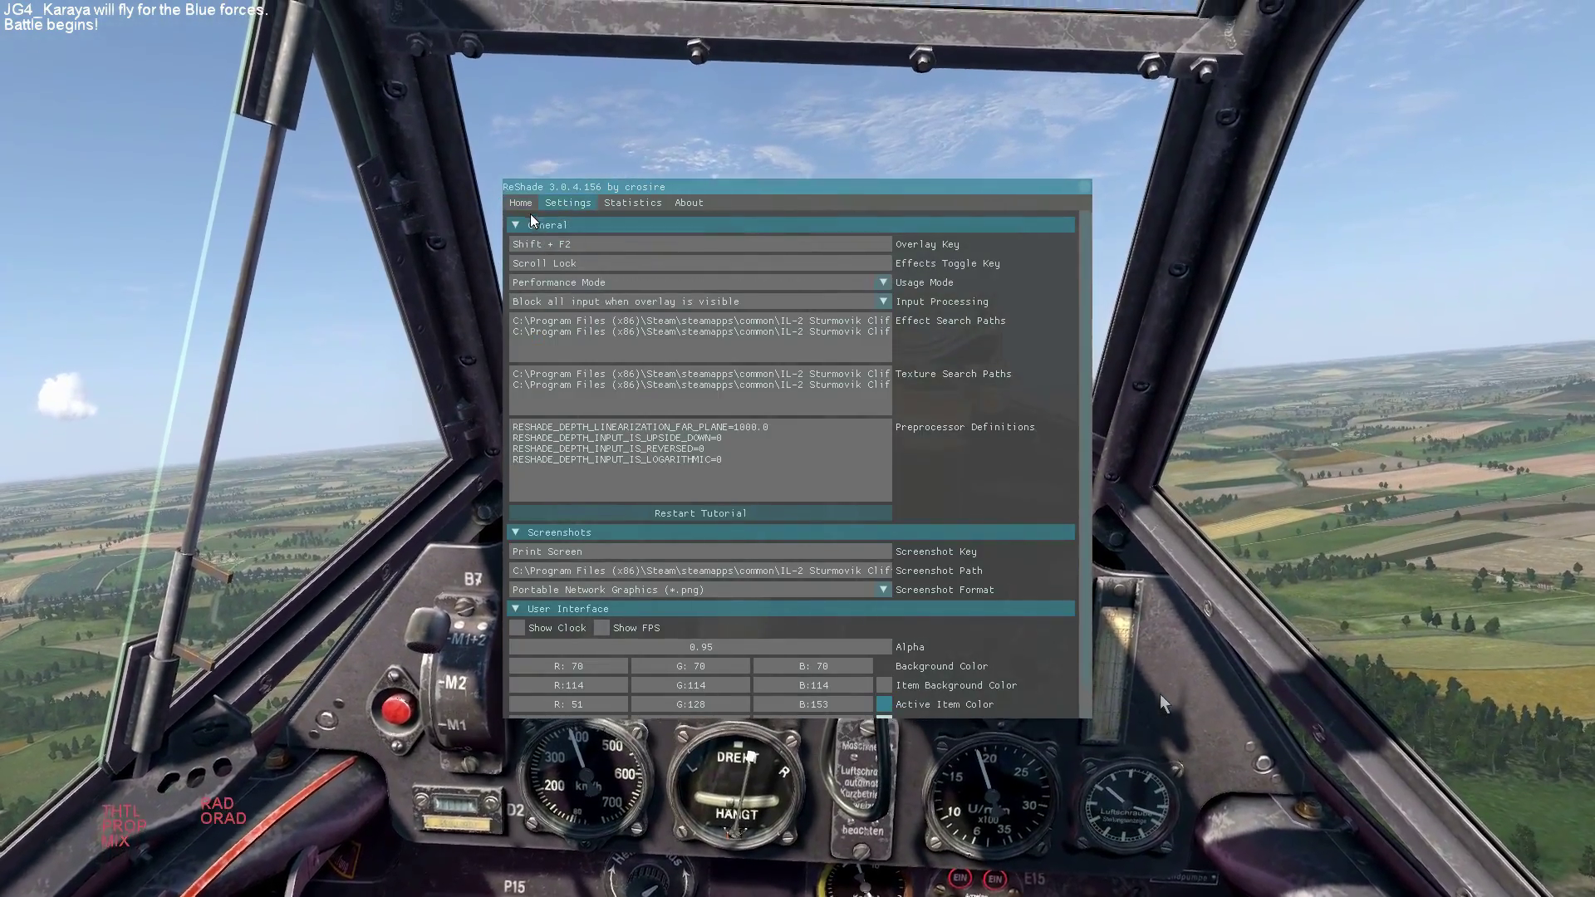
Untick SMAA on the Home tab, then reconfirm Performance Mode in Settings.
click(521, 204)
click(545, 363)
click(561, 206)
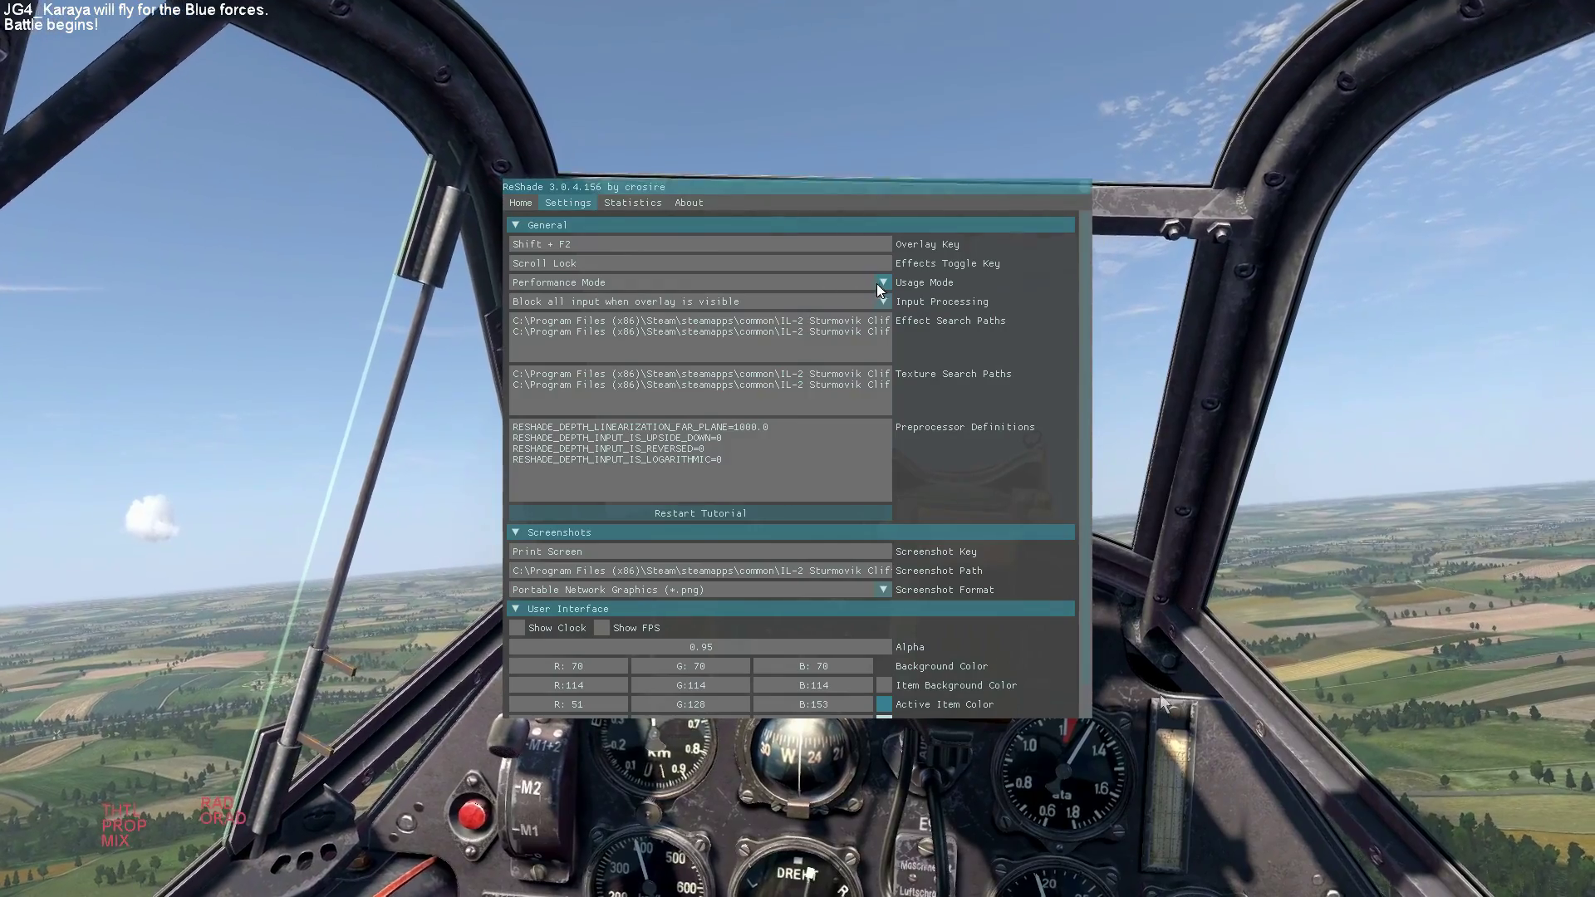
click(883, 283)
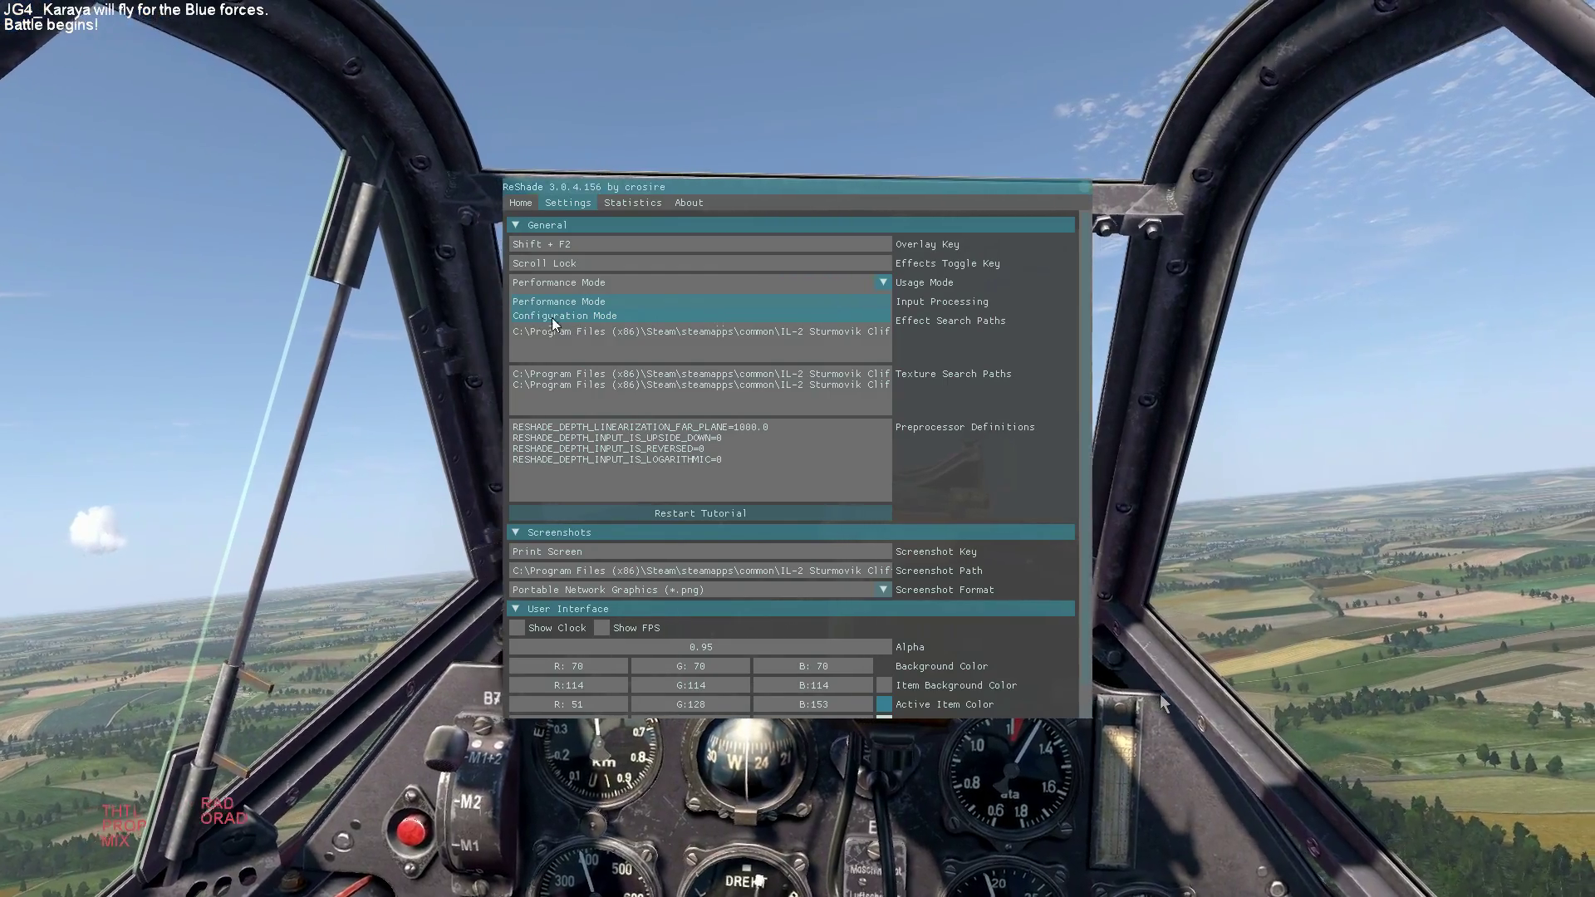
click(603, 304)
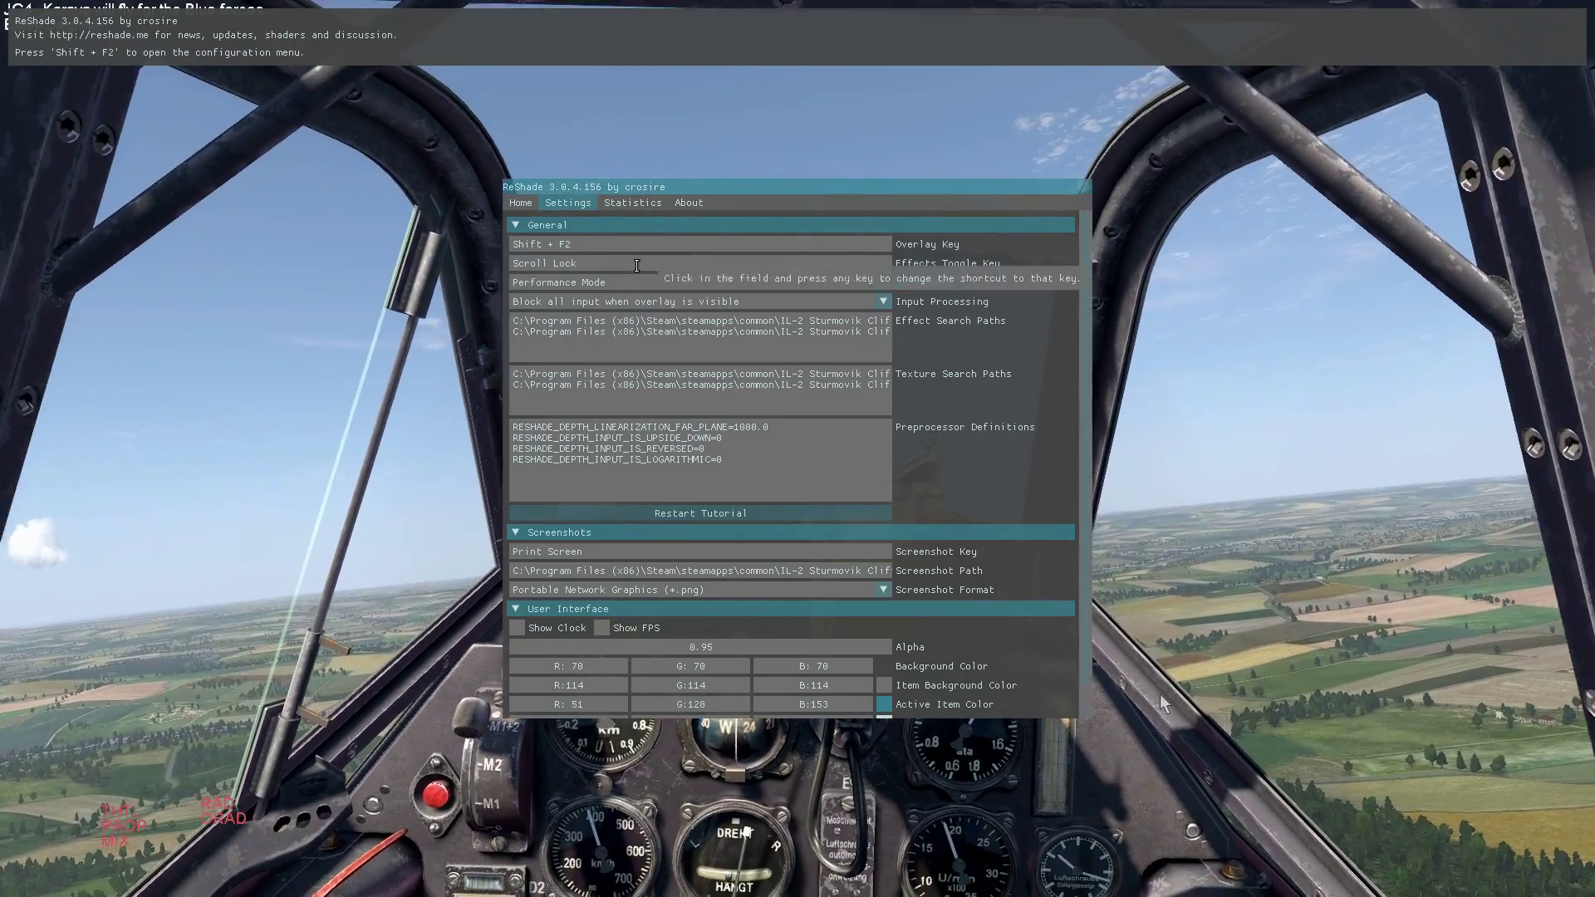
Review the Statistics and About pages, then return to the Home effect list.
click(628, 207)
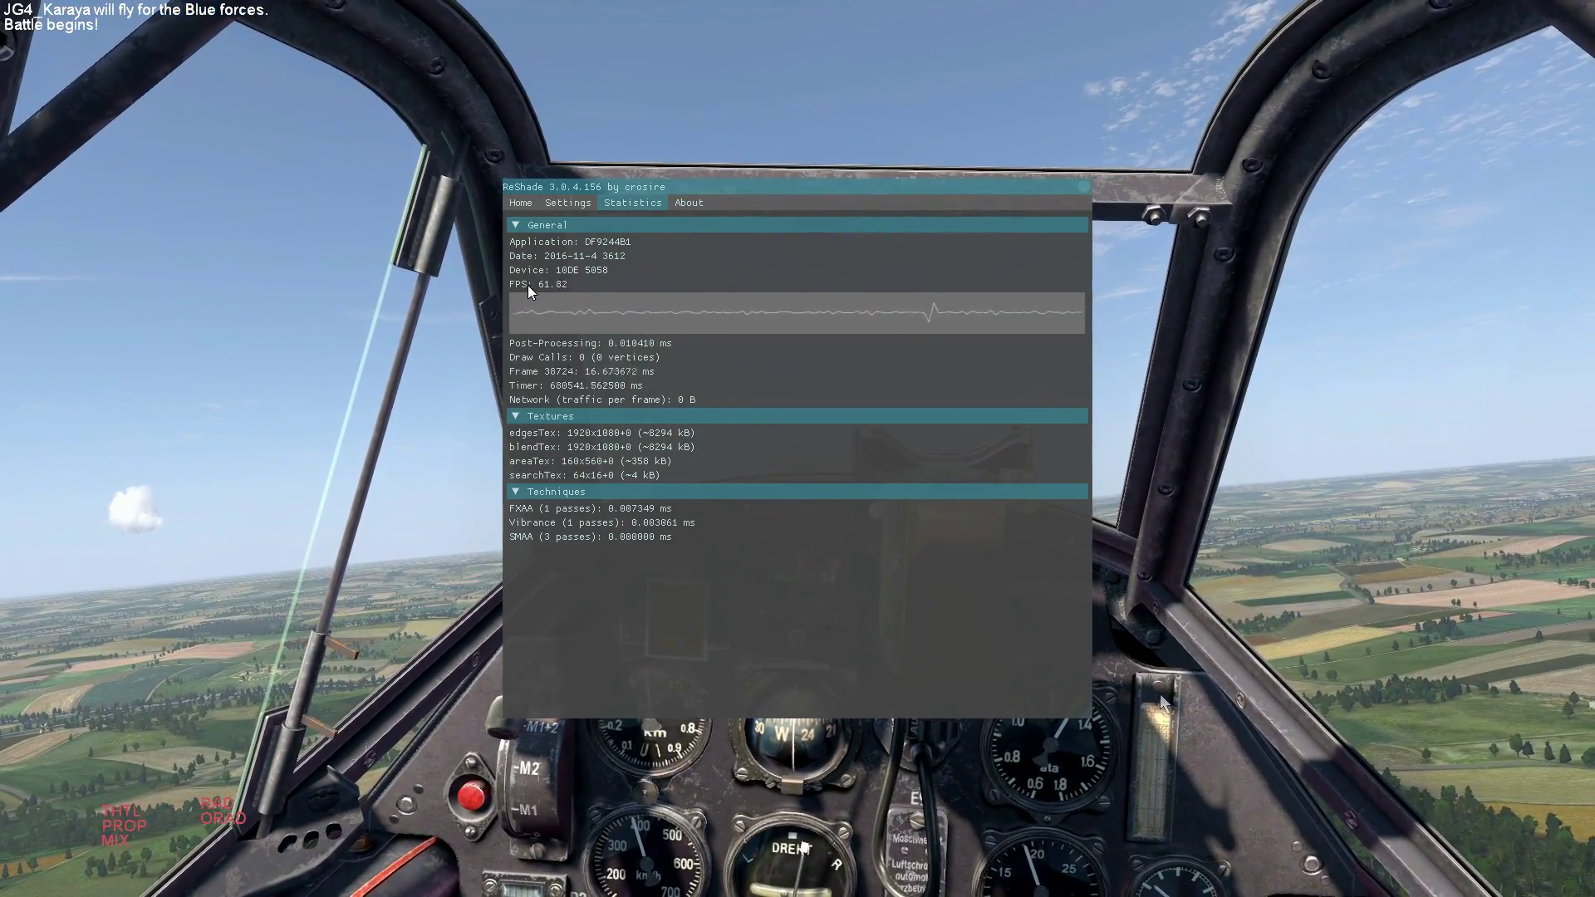
mouse_move(669, 331)
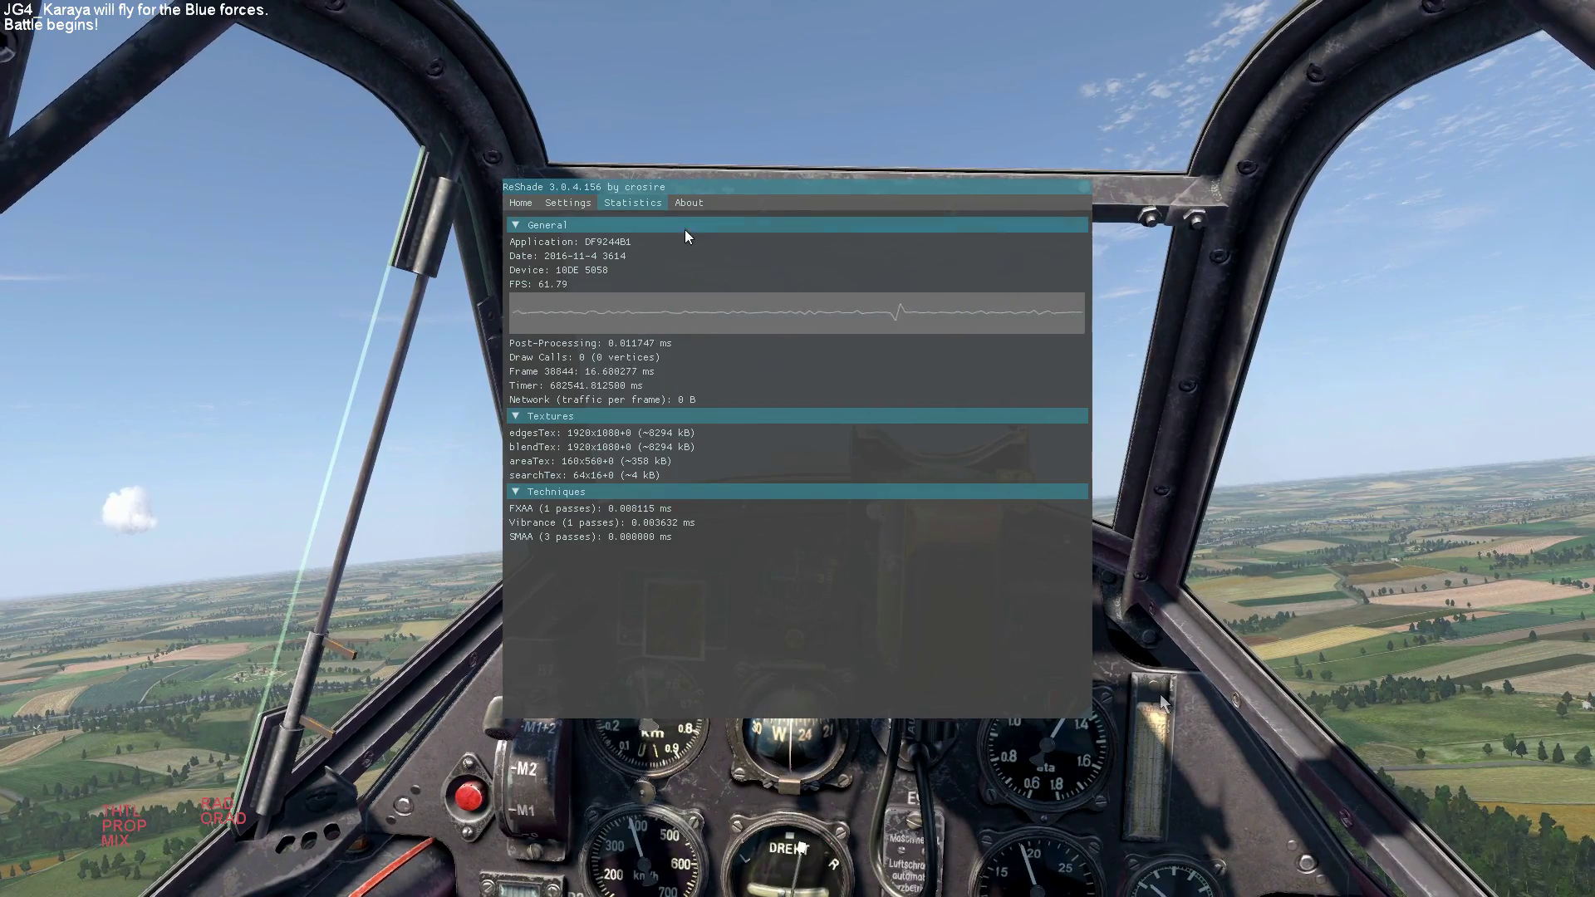
click(687, 203)
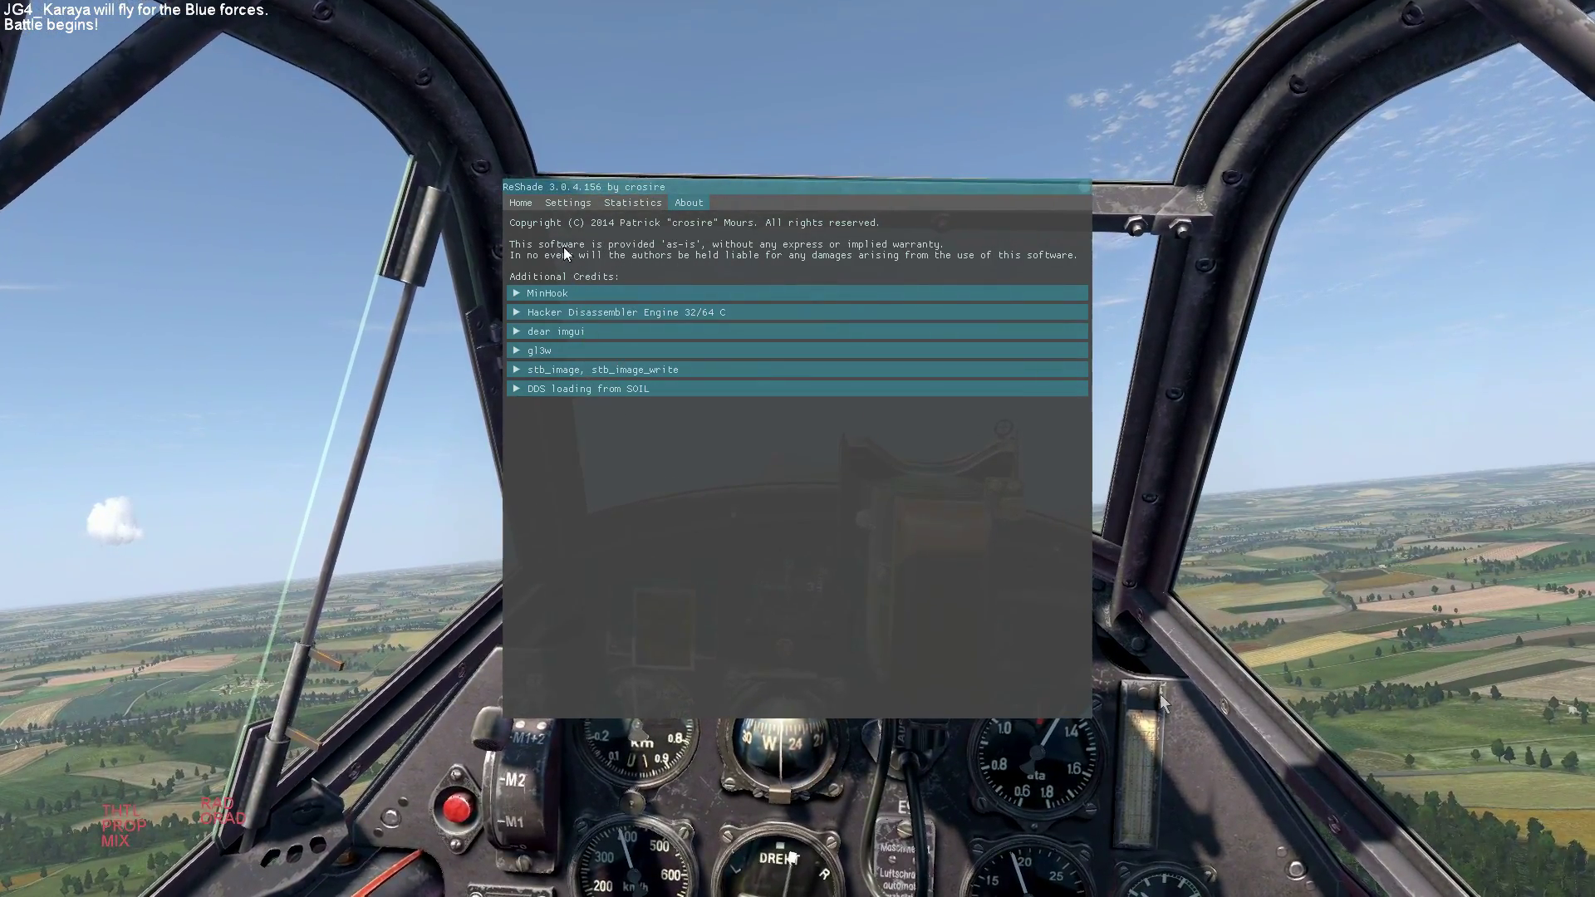
click(525, 206)
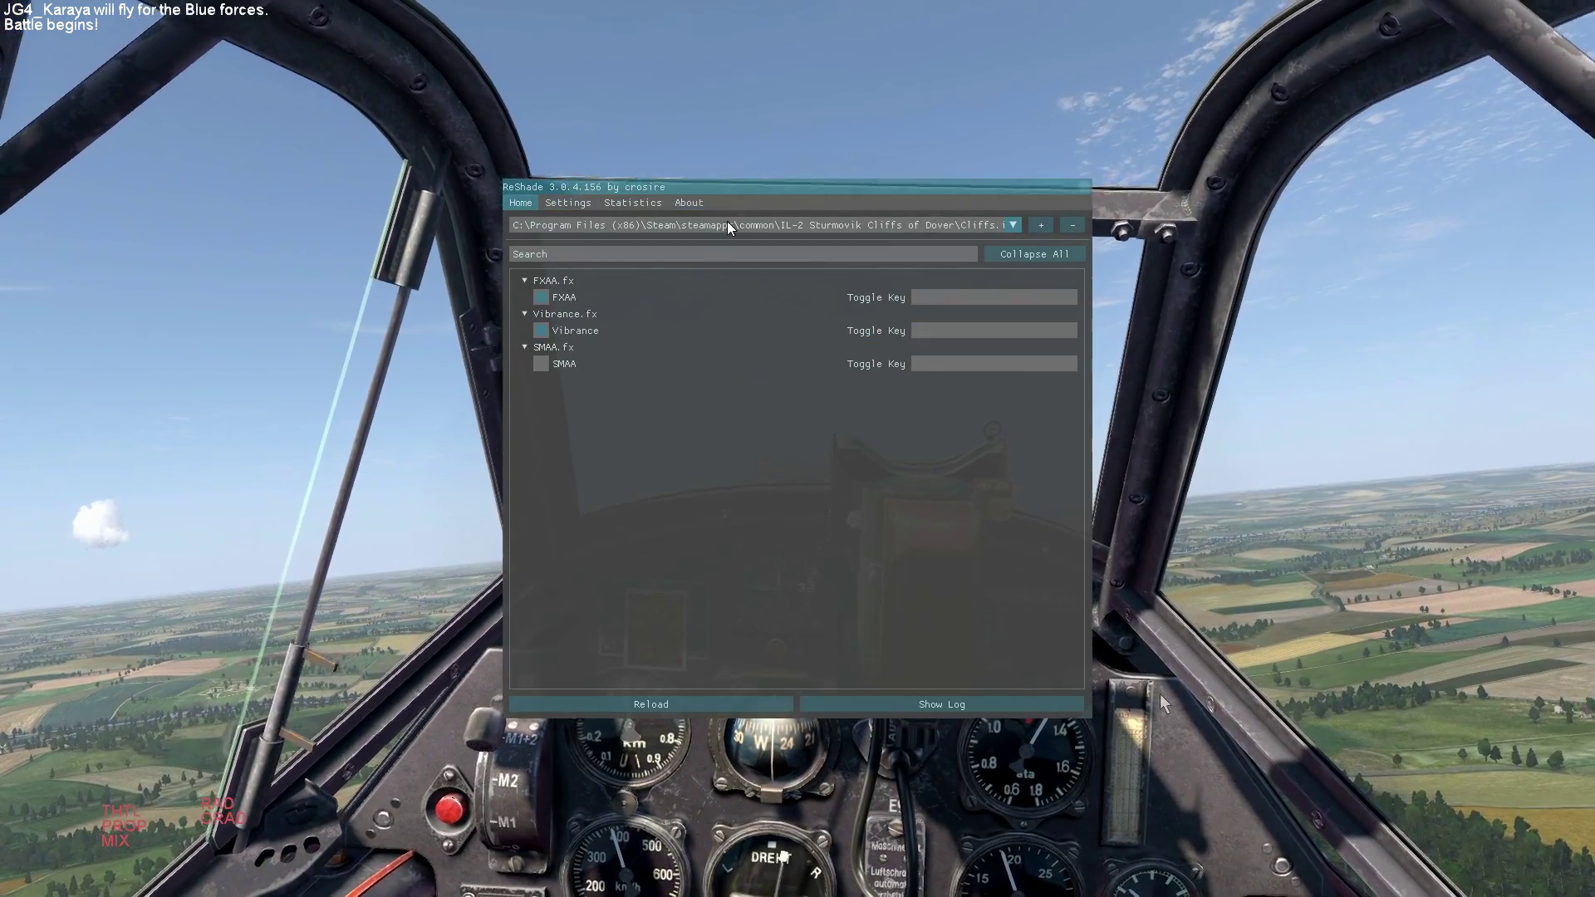